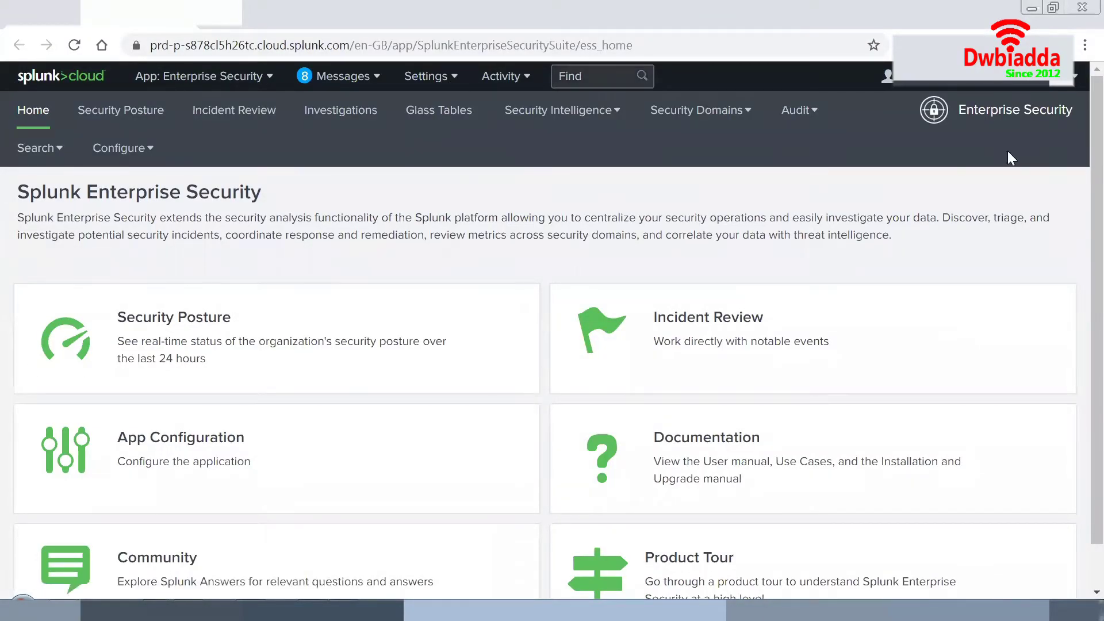
Step: Review the Security Posture dashboard's notables by urgency, led by Host With Multiple Infections at 176
scroll(1002, 560, down, 1)
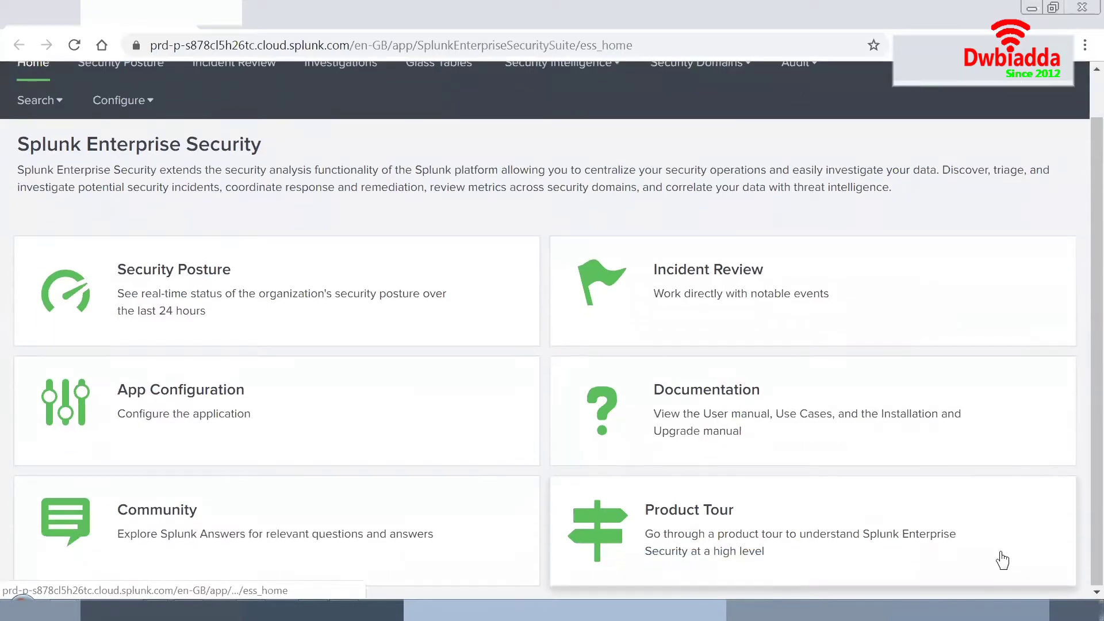
scroll(1001, 560, up, 1)
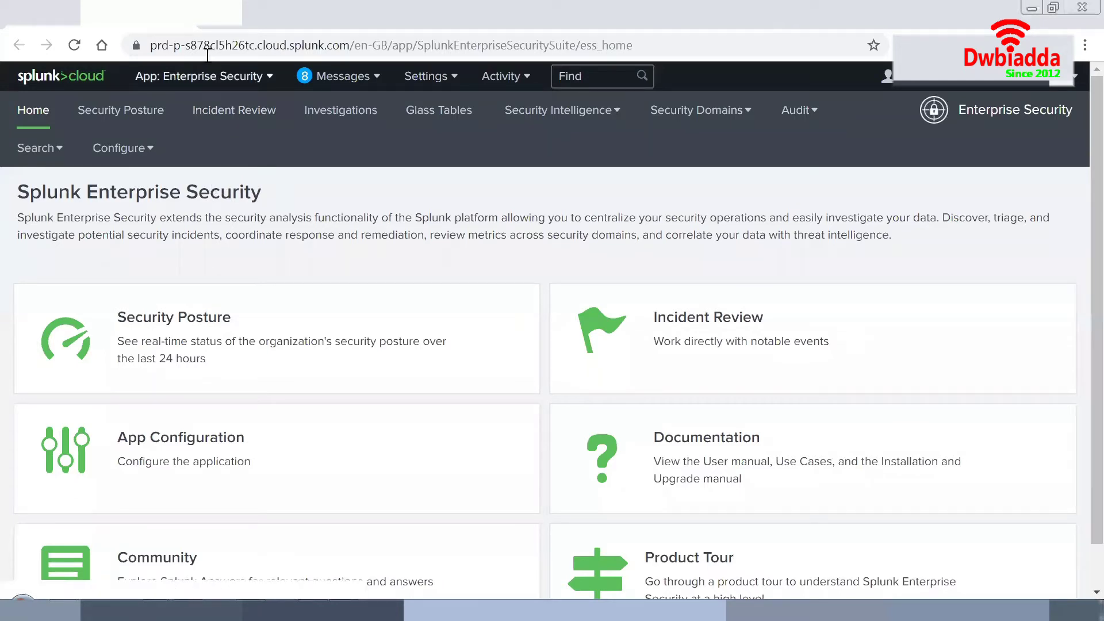
drag(154, 44, 287, 45)
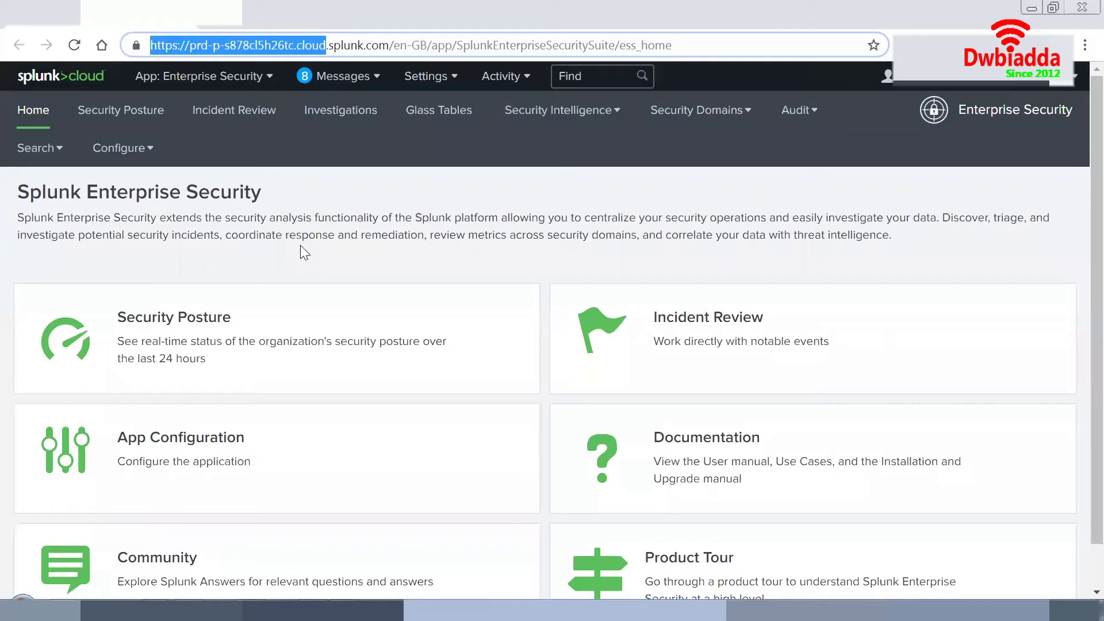
click(248, 238)
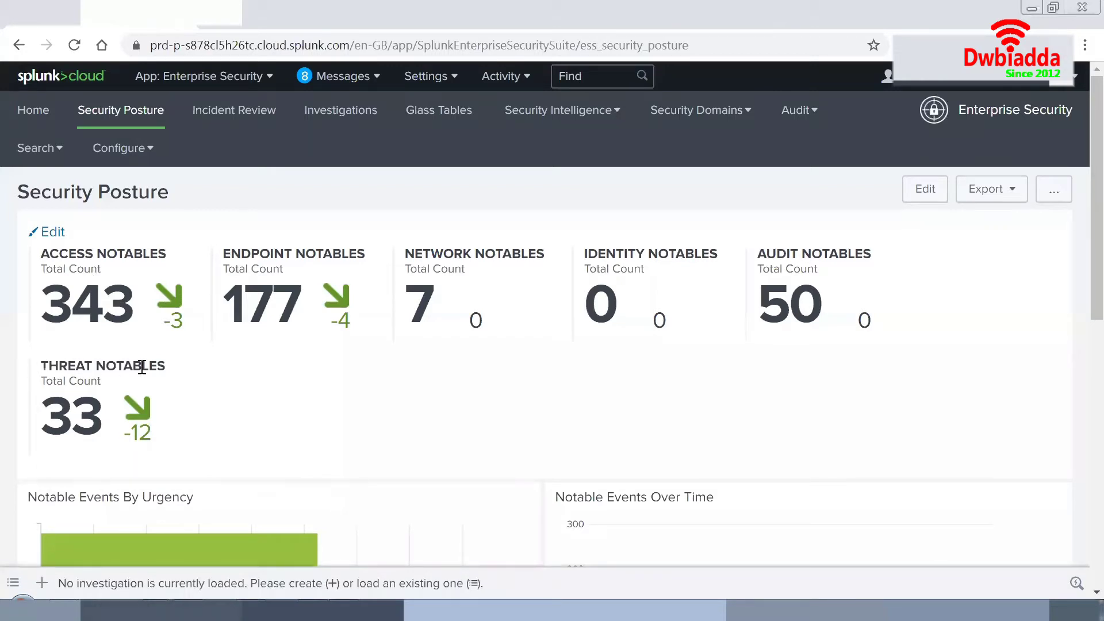
scroll(142, 367, down, 5)
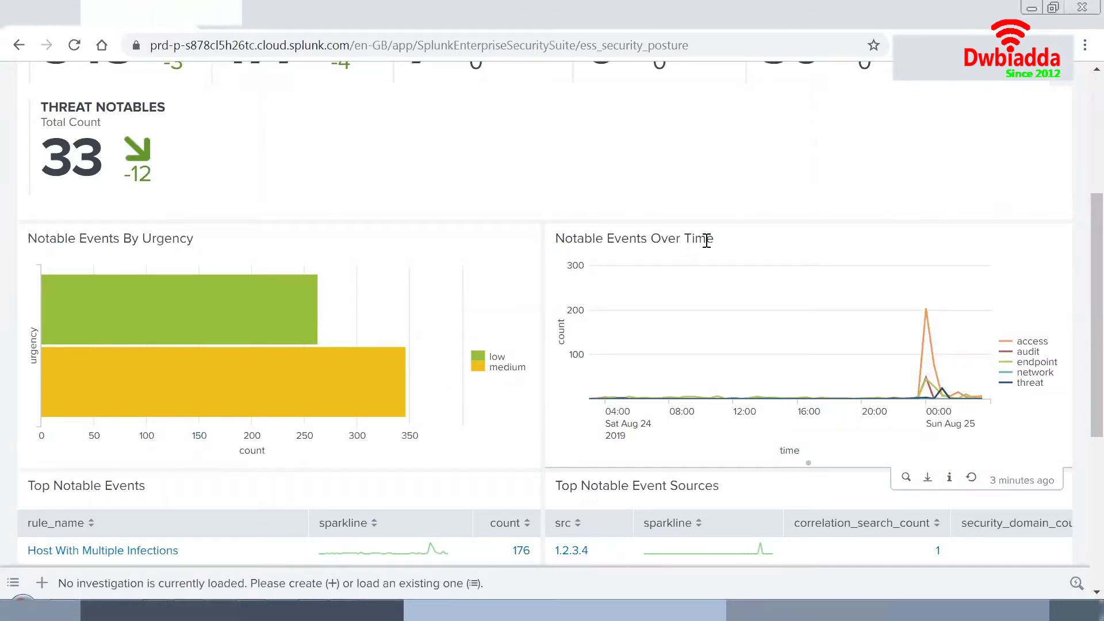
Step: Scroll through the Security Posture charts and Top Notable Events tables, then bring up the blank Paint canvas
mouse_move(249, 339)
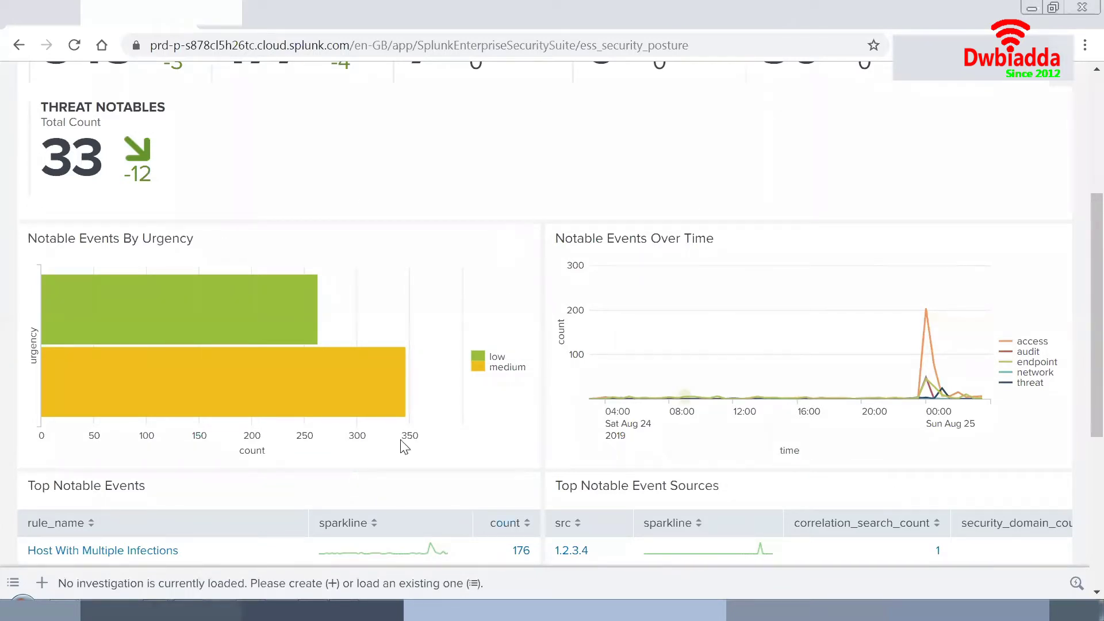
scroll(402, 446, down, 4)
scroll(402, 457, down, 2)
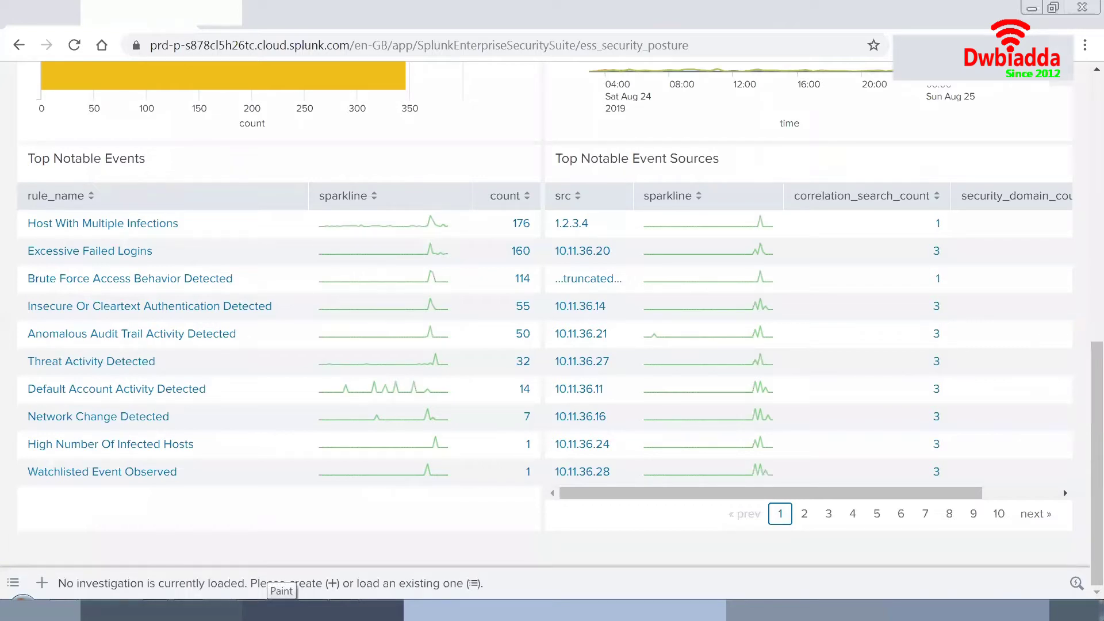
click(282, 610)
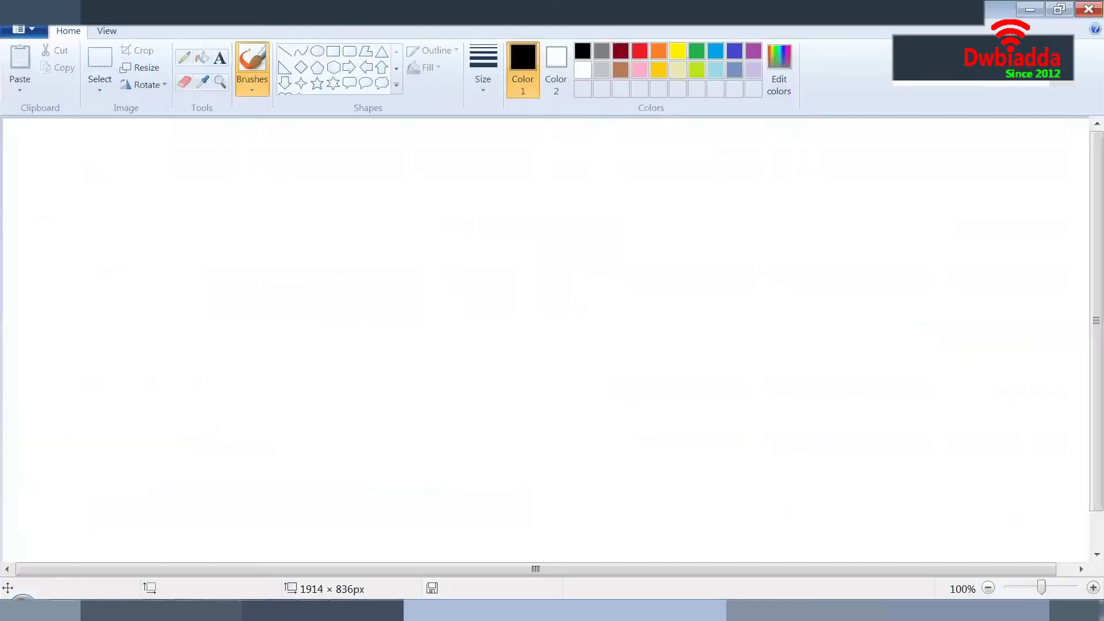
Step: Add a 'False Positives' caption in bold red Calibri, size 28, to the Paint canvas
click(222, 60)
click(642, 52)
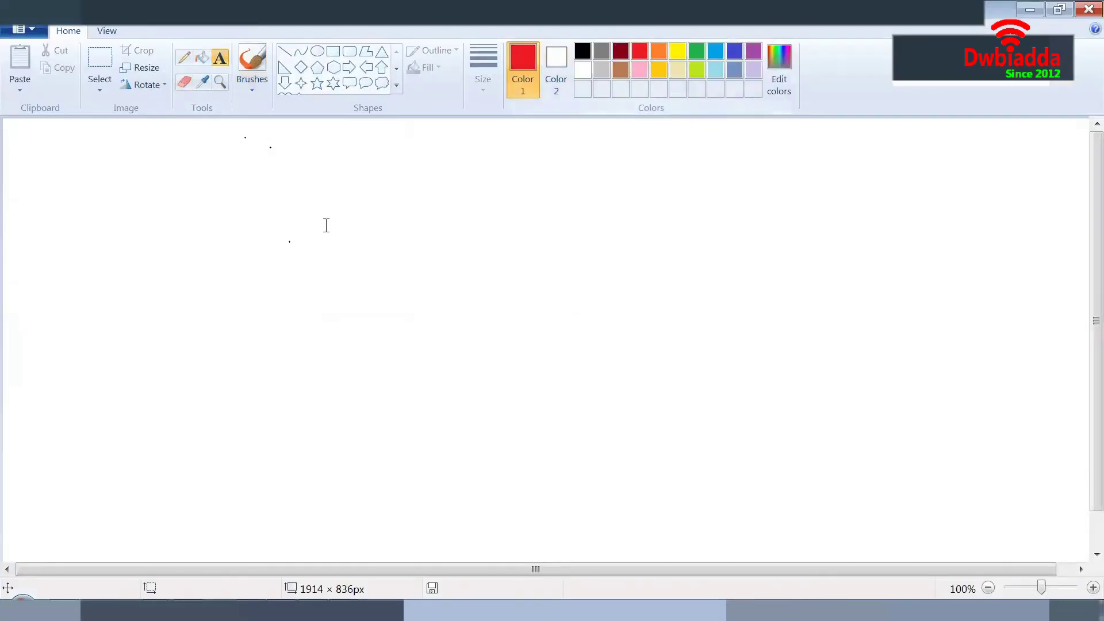
click(288, 239)
text(False)
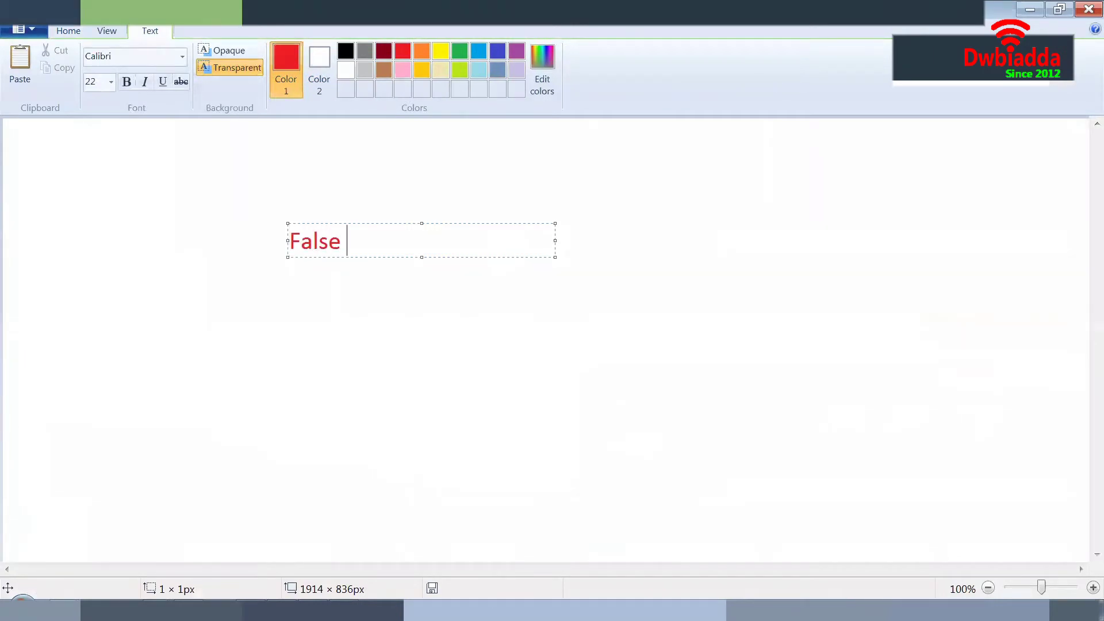
text( Positives)
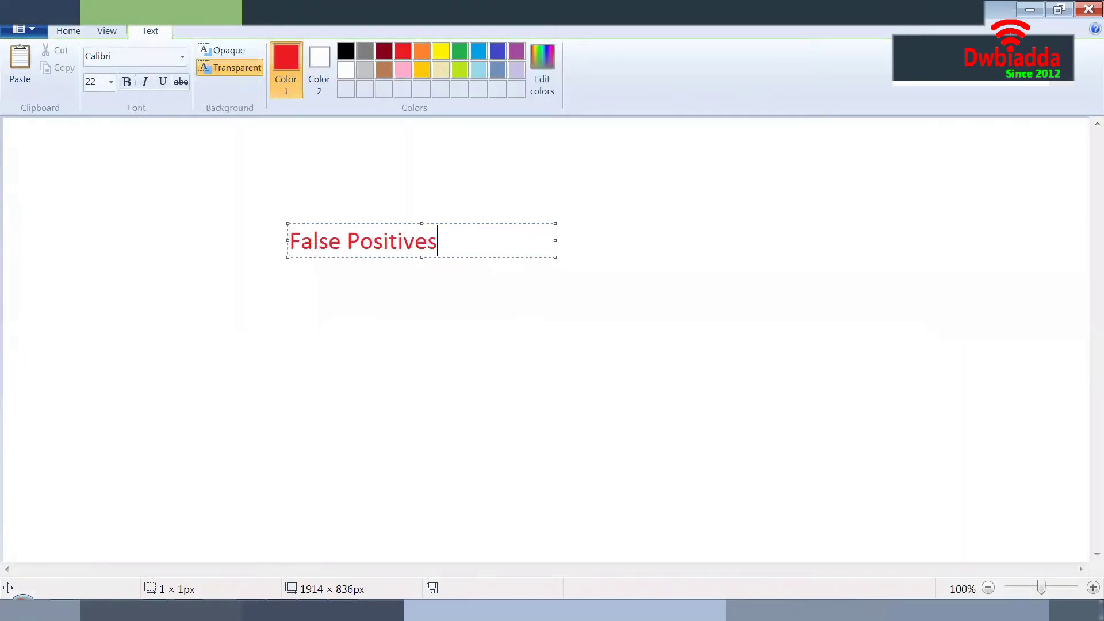
key(ctrl+a)
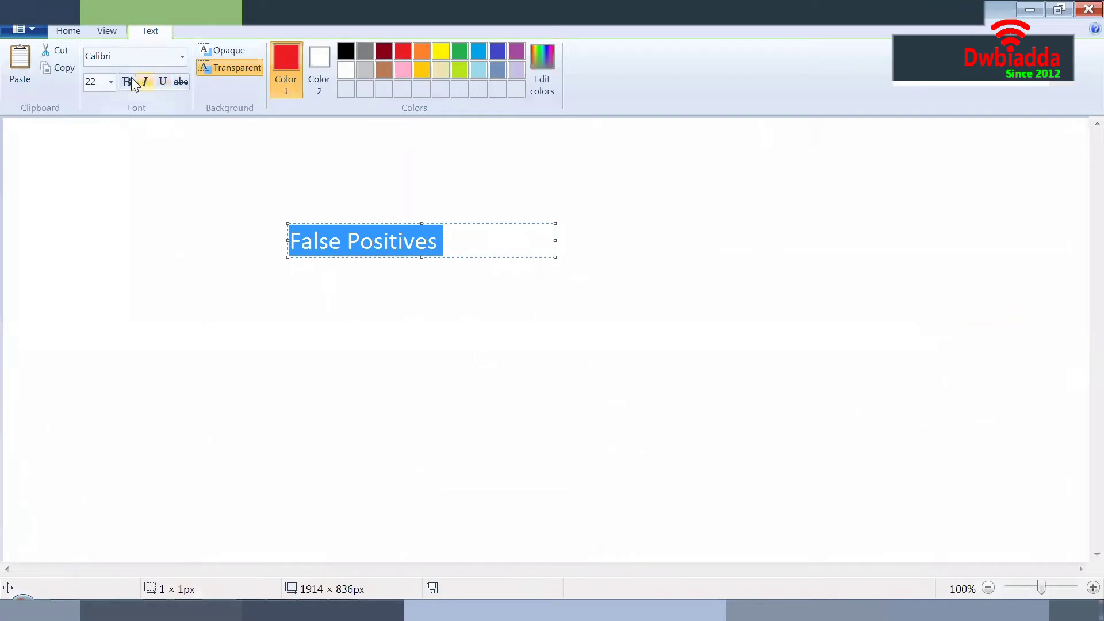
click(111, 81)
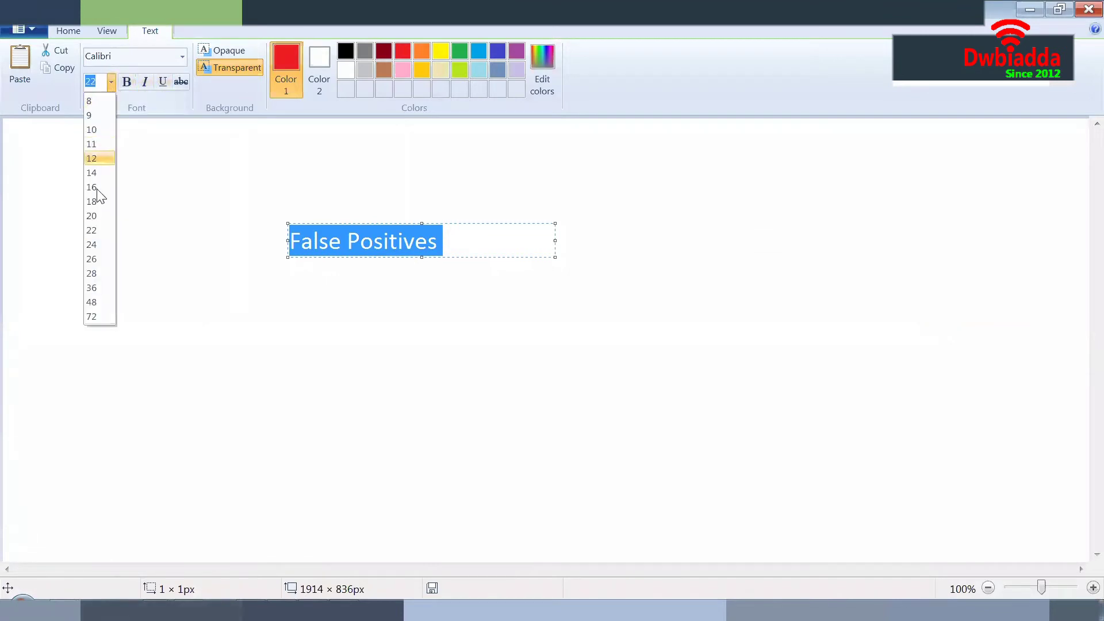
click(93, 270)
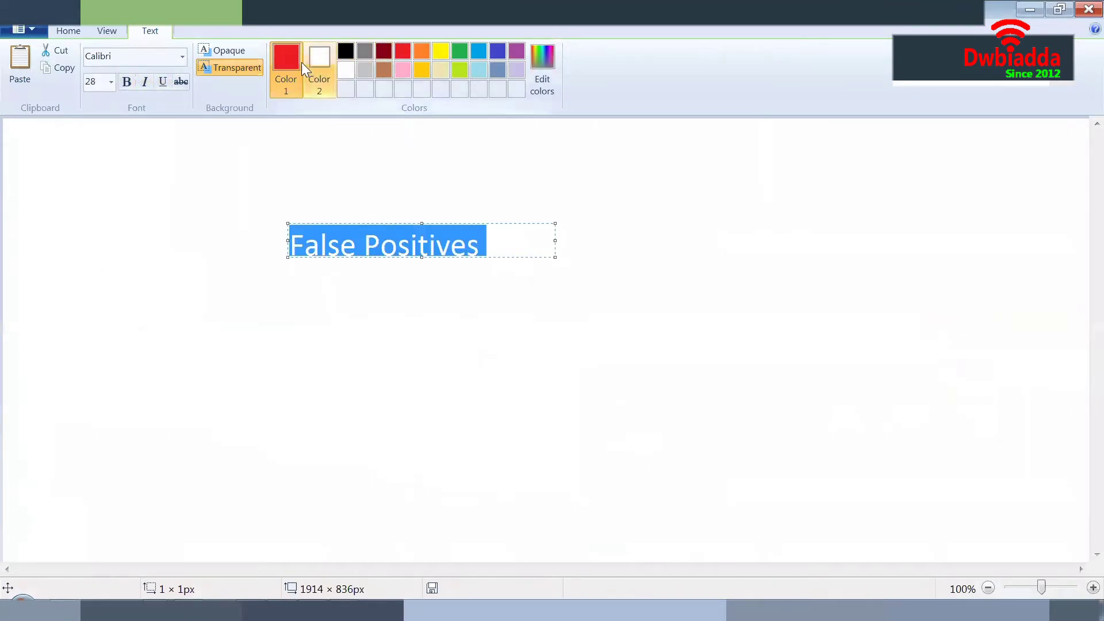
click(126, 82)
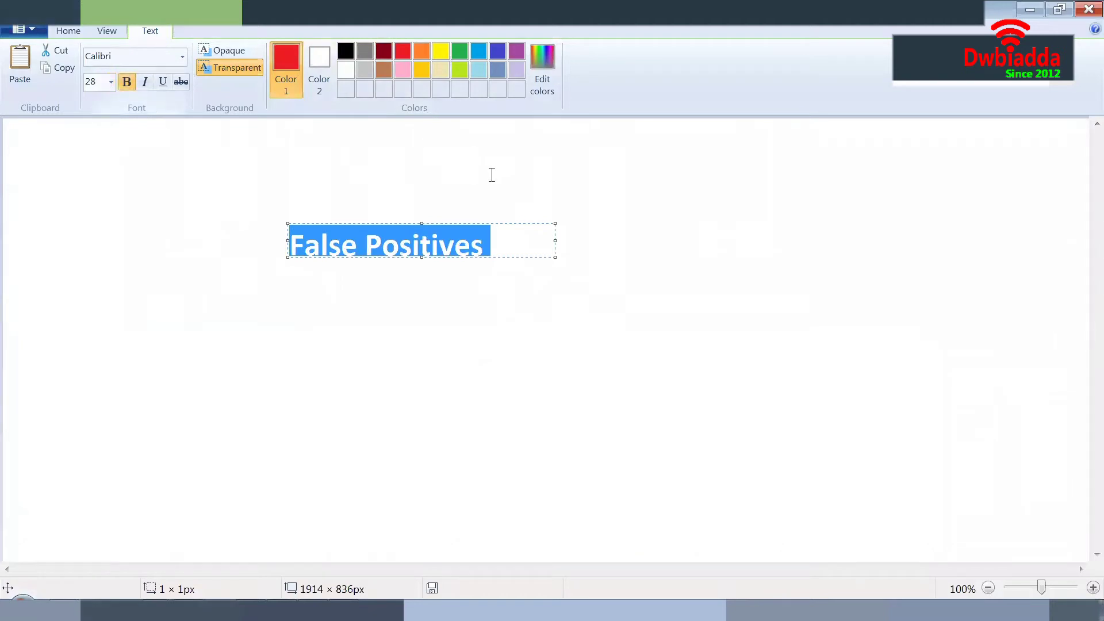
click(584, 198)
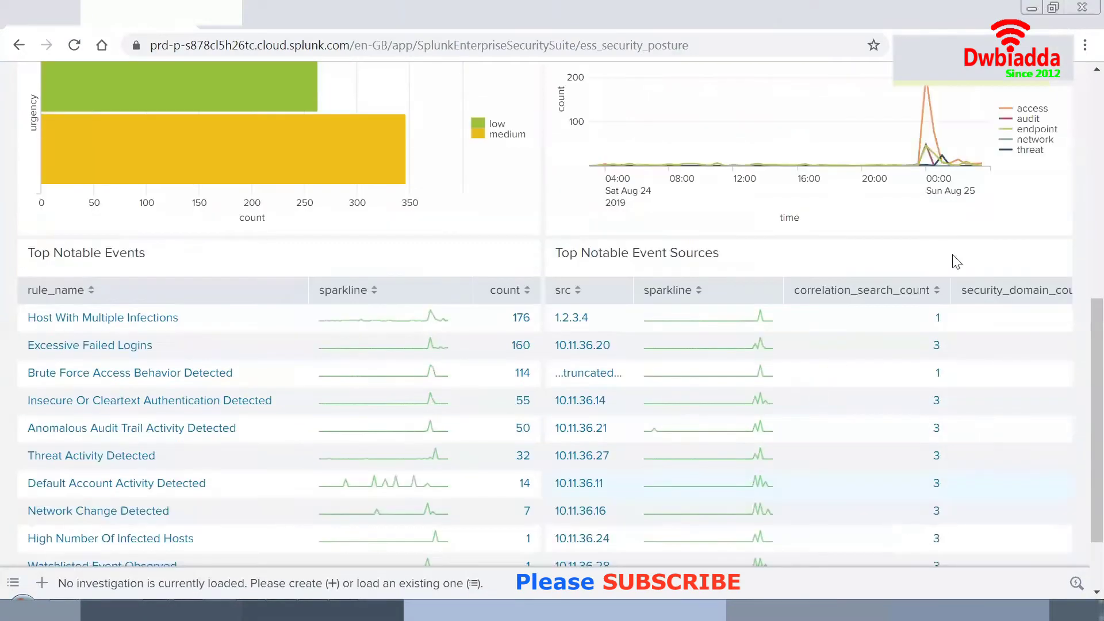
Step: Drill down from the Aug 25 access peak of 203 notables into Incident Review filtered to Access
scroll(956, 262, up, 3)
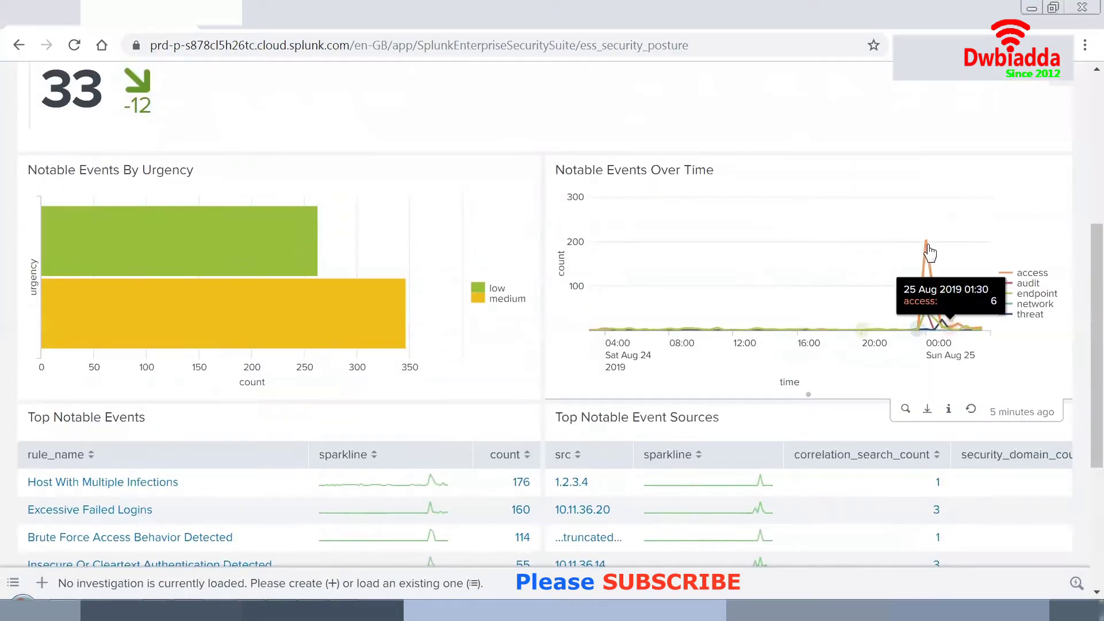
mouse_move(928, 253)
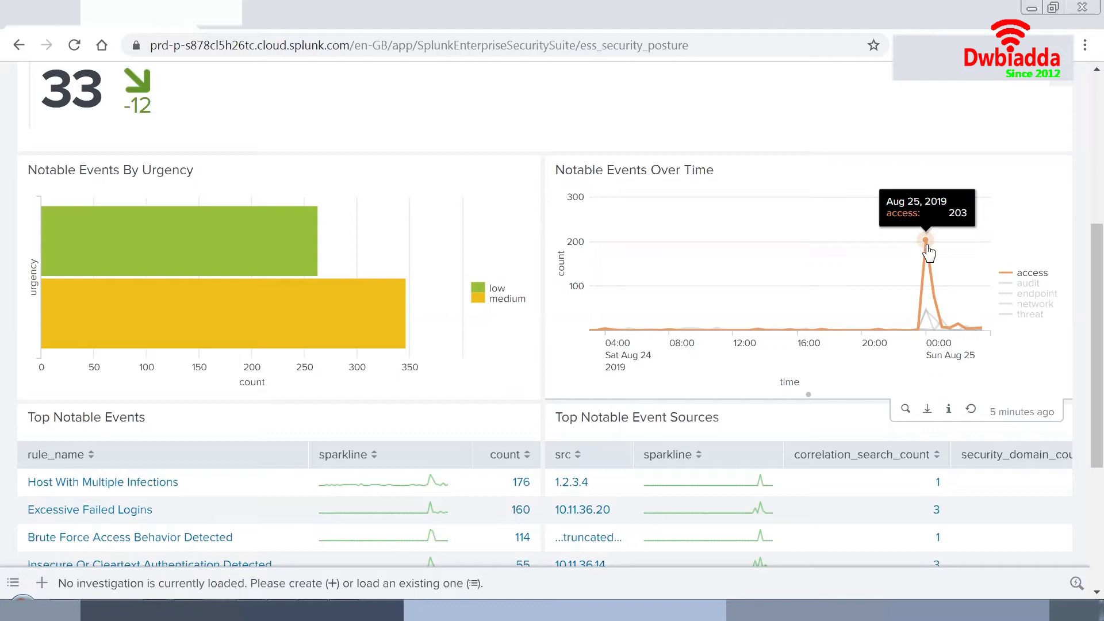
click(927, 247)
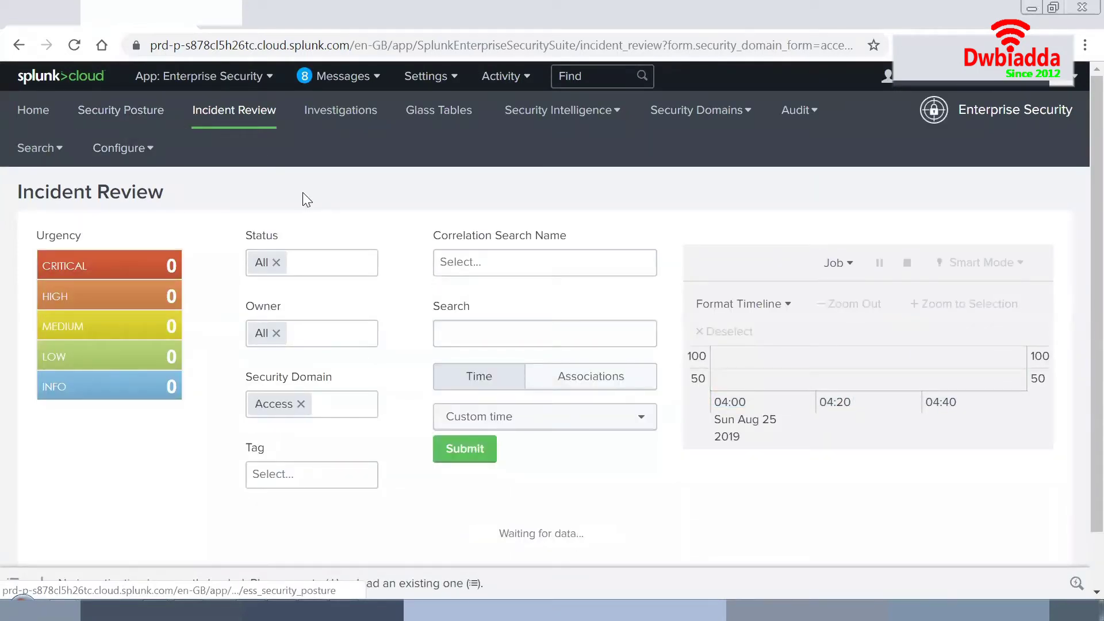
scroll(303, 193, down, 1)
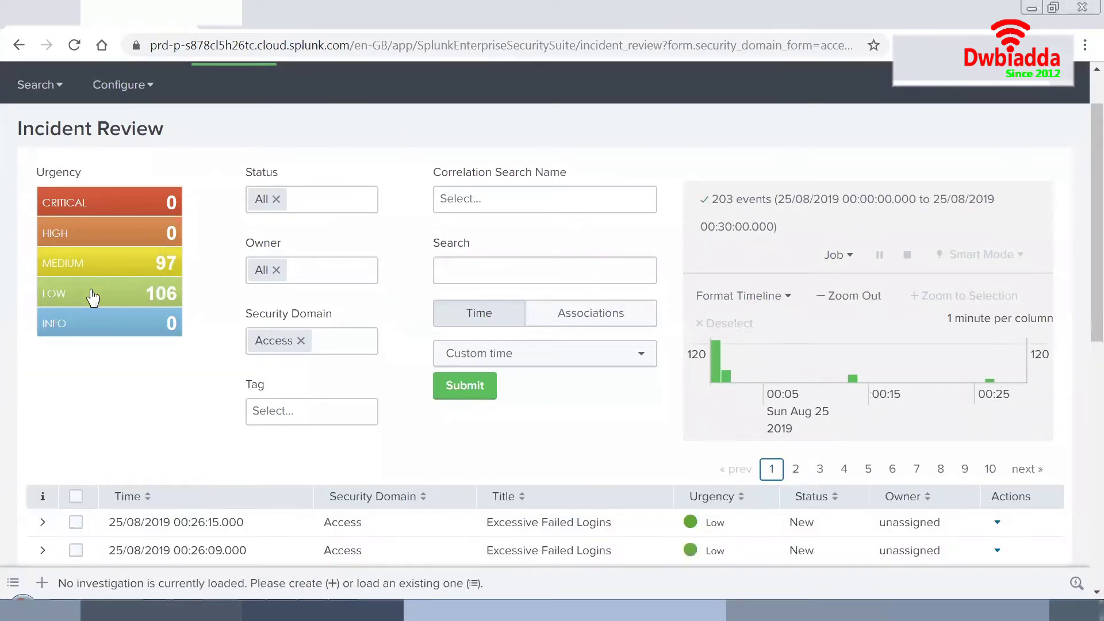
scroll(148, 324, down, 4)
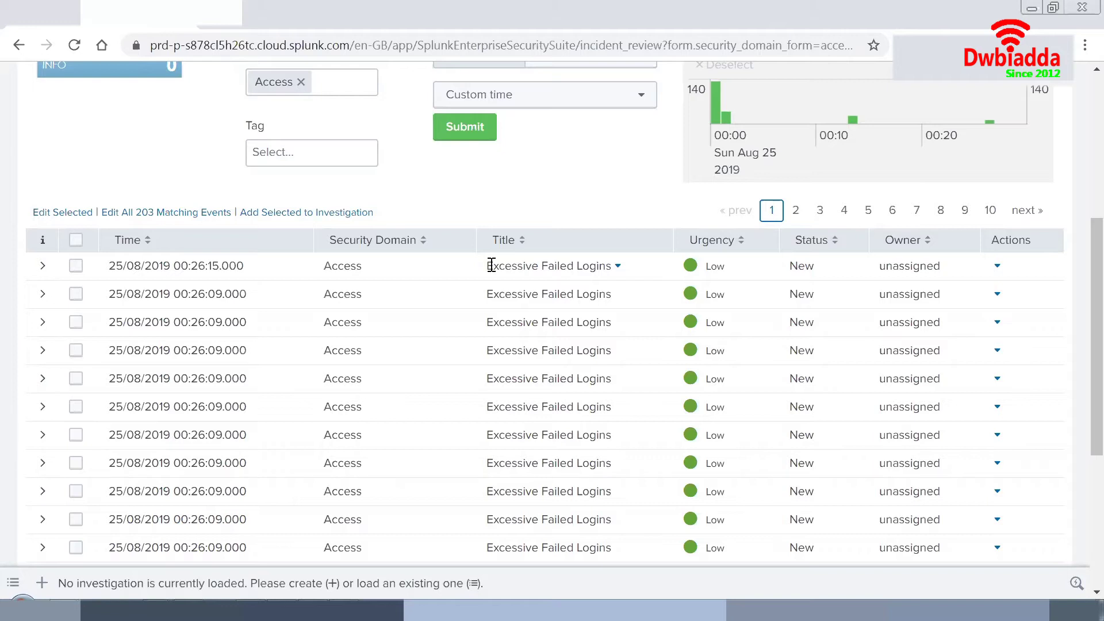
scroll(492, 266, up, 5)
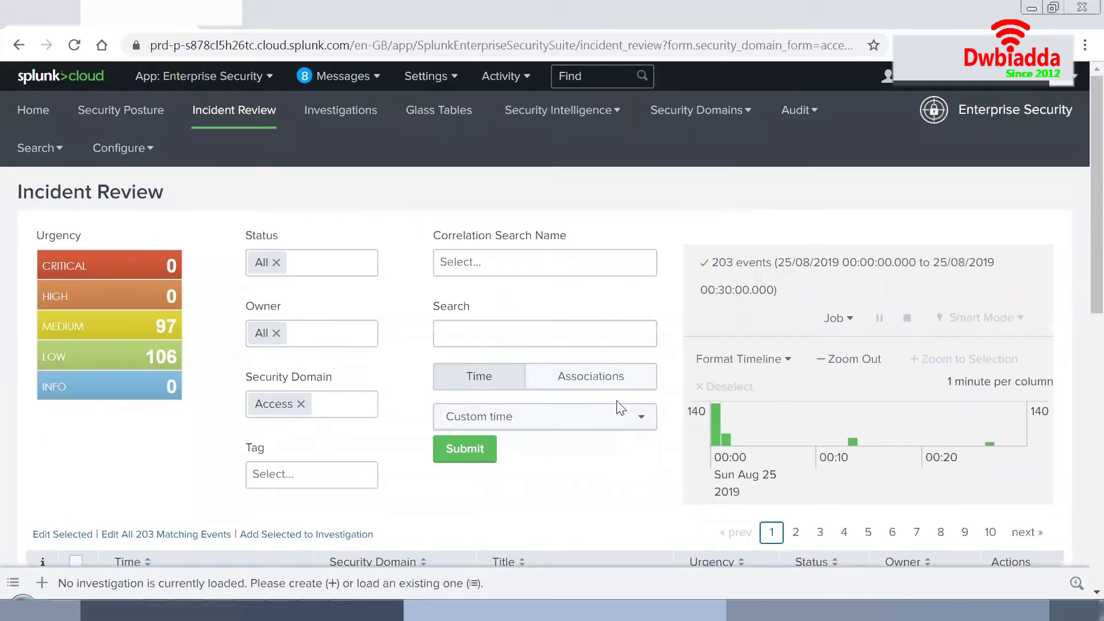
scroll(598, 426, down, 2)
scroll(586, 441, down, 2)
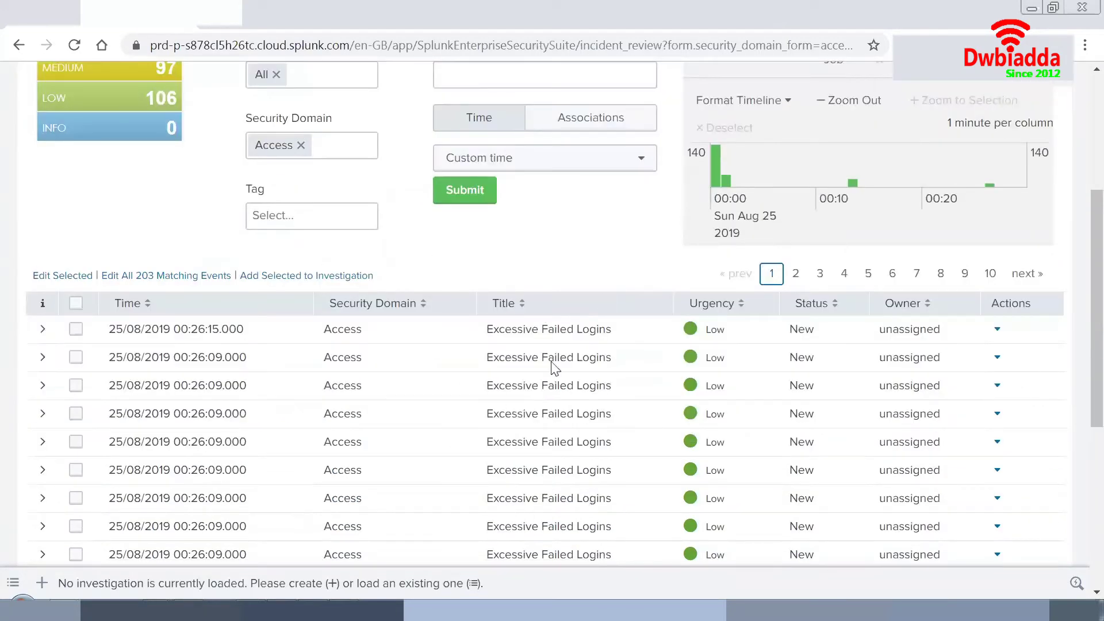
scroll(437, 394, up, 4)
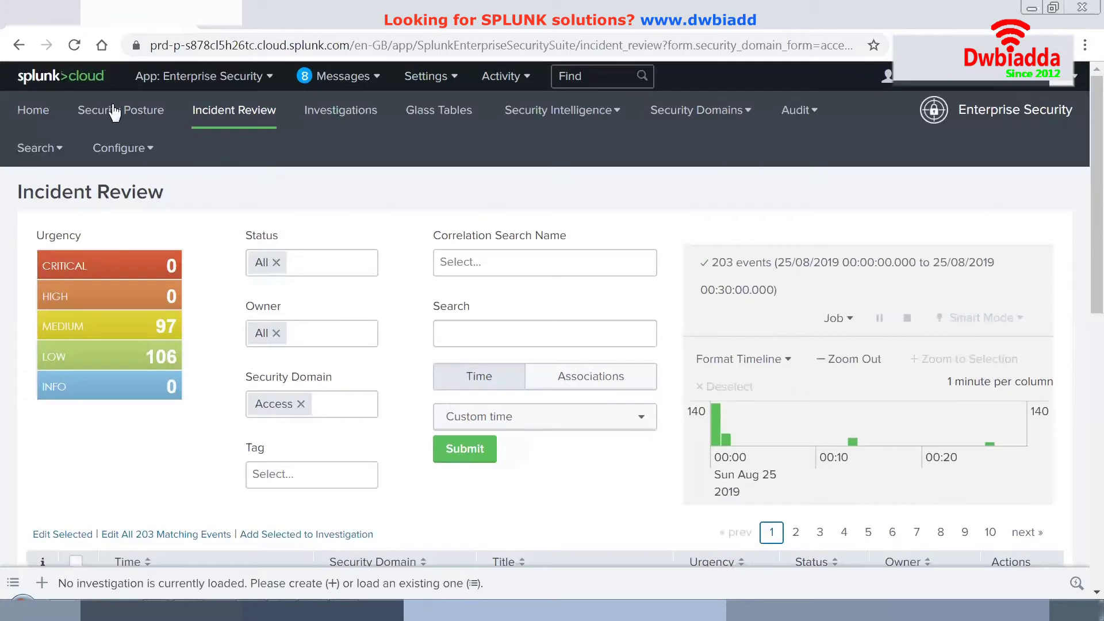
click(113, 111)
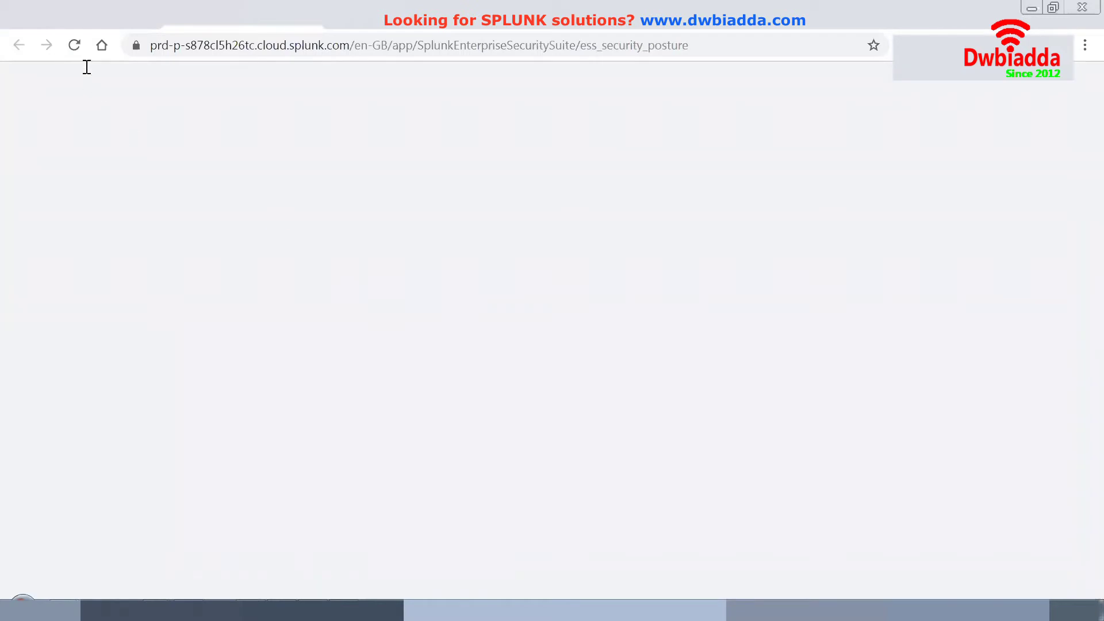
Step: Scroll the reloaded Security Posture dashboard down to the Top Notable Events and Top Notable Event Sources tables
scroll(248, 321, down, 3)
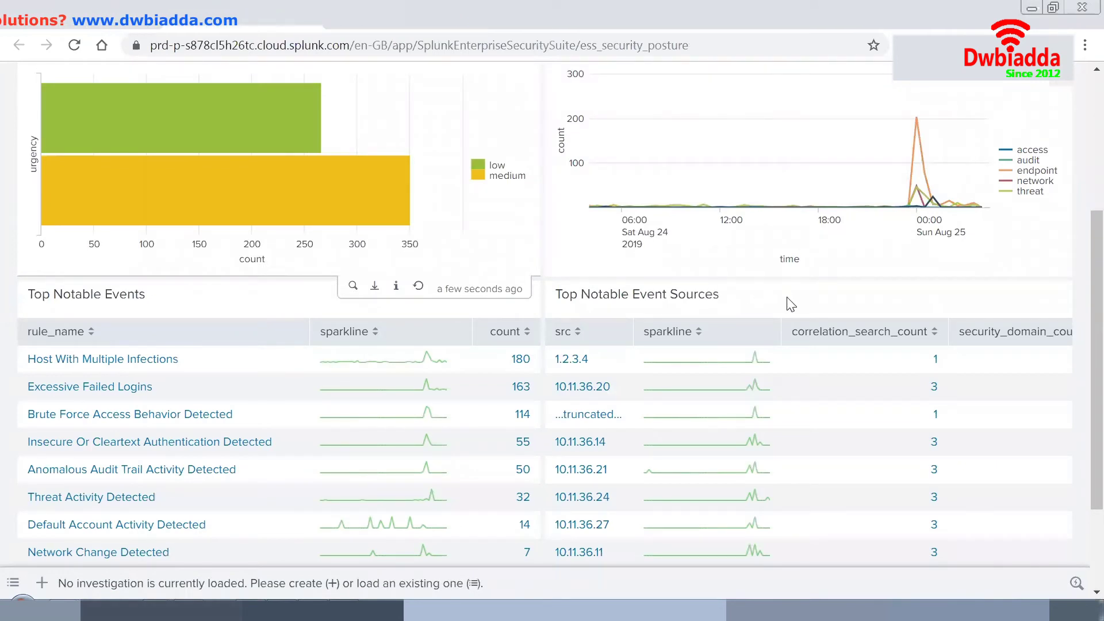
scroll(748, 299, down, 2)
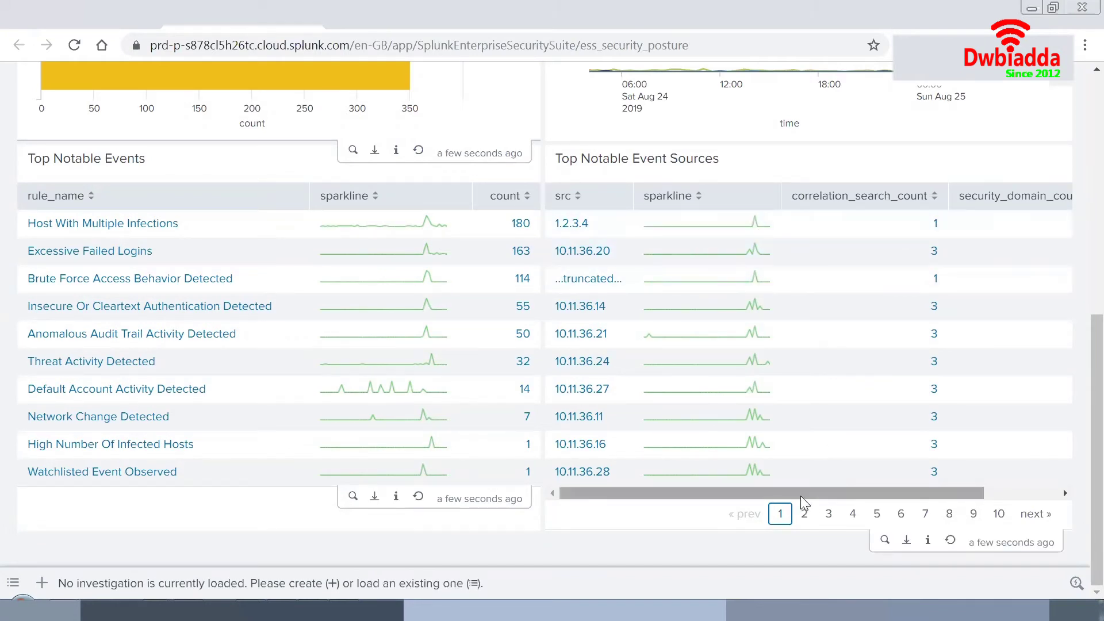
drag(804, 494, 734, 515)
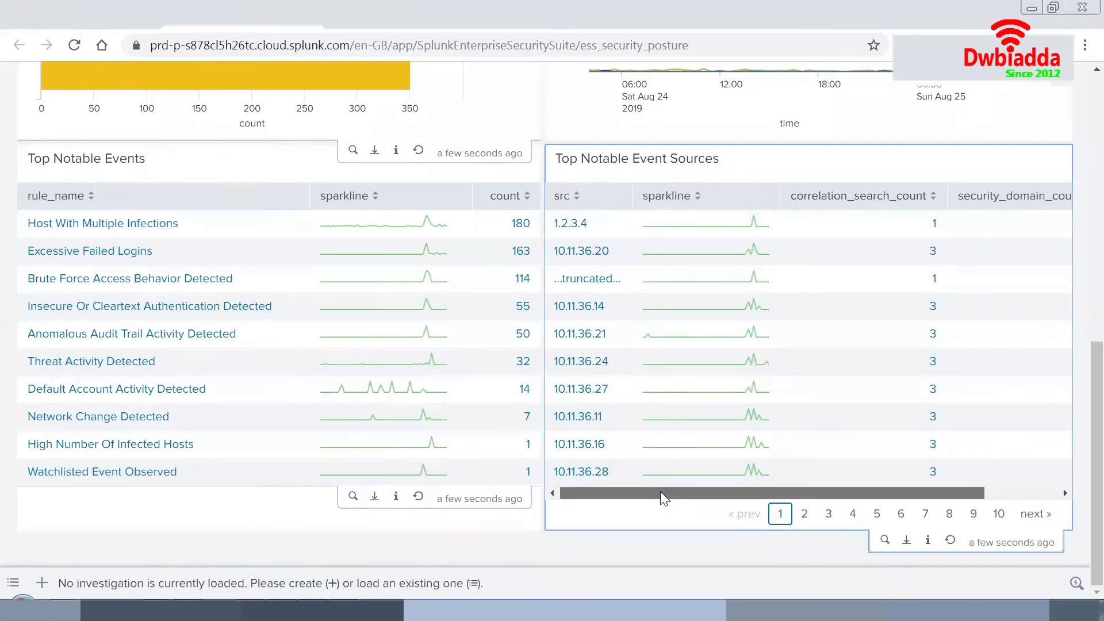
Step: Scroll the Top Notable Event Sources table sideways, then return to the totals: Access 346, Endpoint 181
mouse_move(660, 491)
mouse_down()
mouse_move(758, 492)
mouse_move(664, 483)
mouse_move(653, 493)
mouse_up()
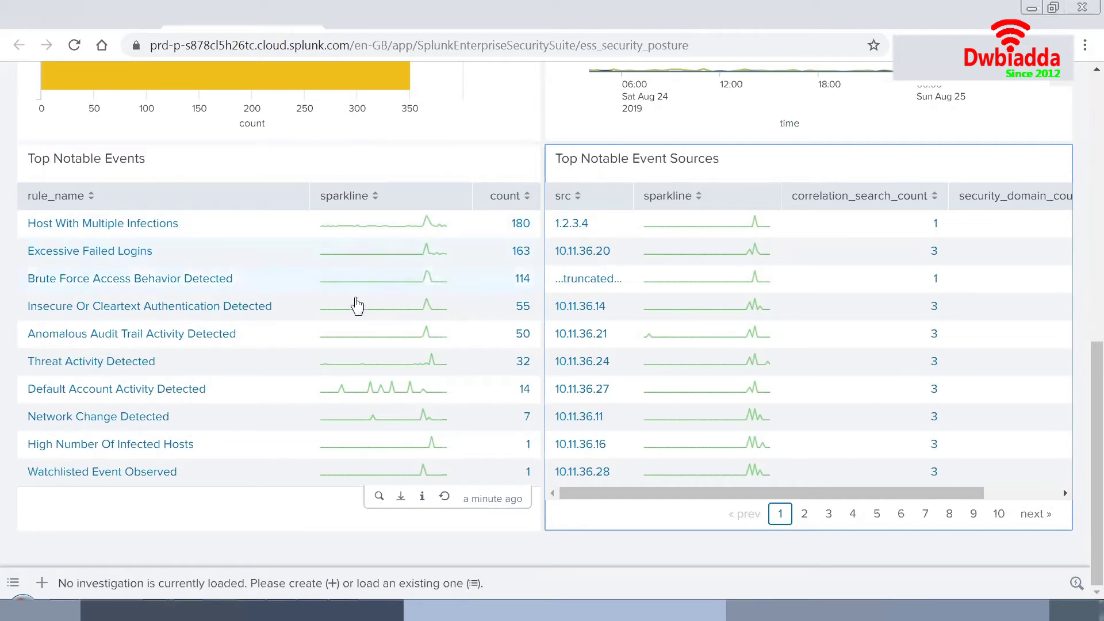
mouse_move(426, 228)
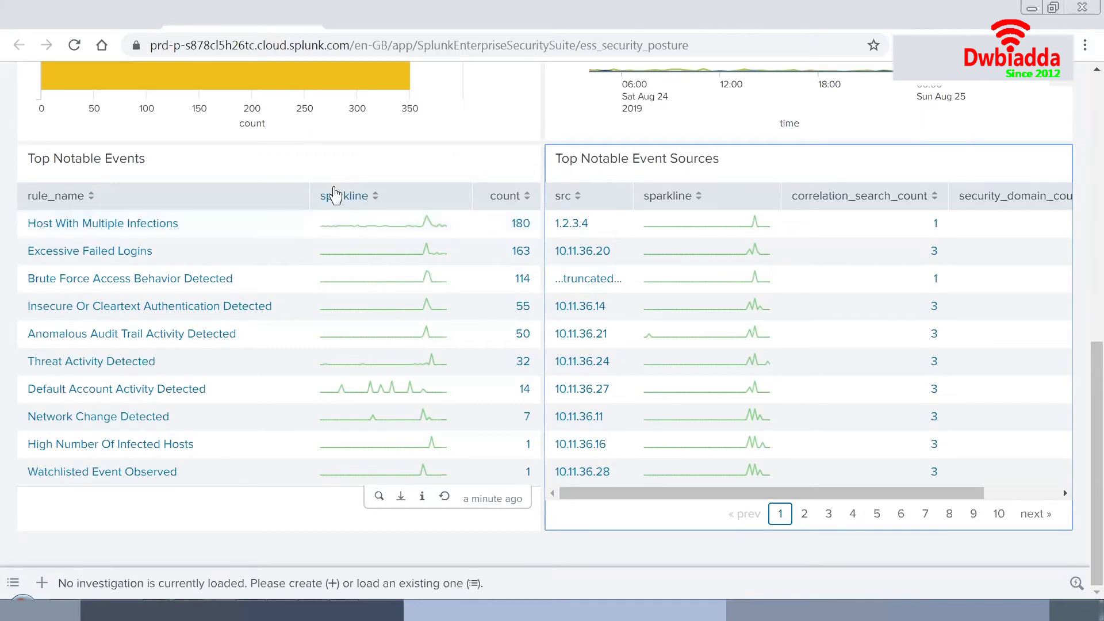
scroll(197, 350, up, 10)
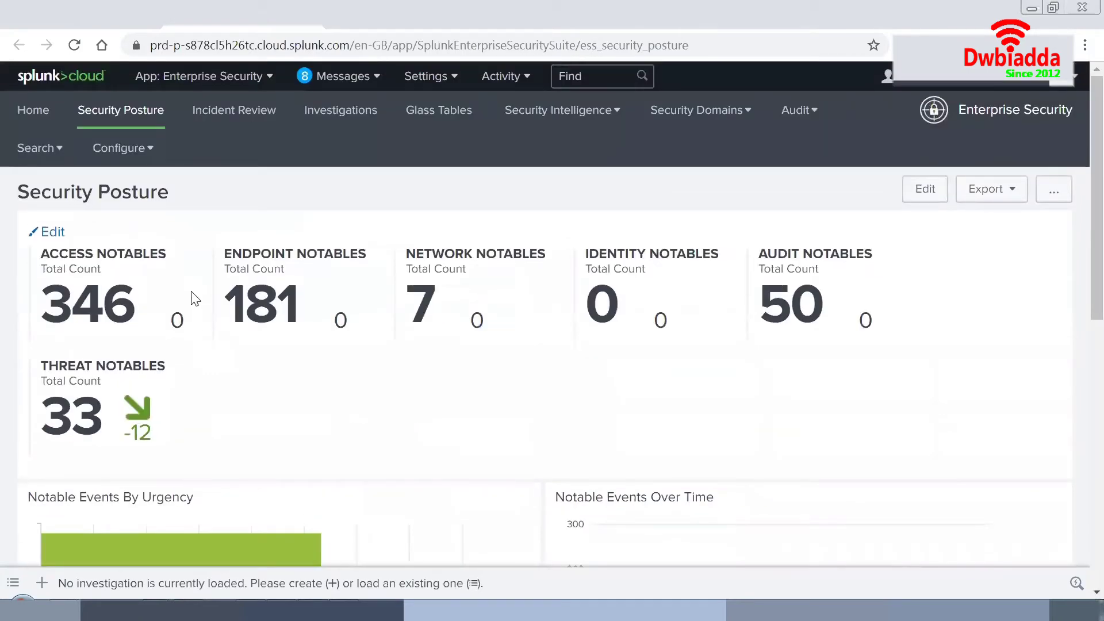
Step: Open Incident Review and remove the Access security domain filter
click(234, 110)
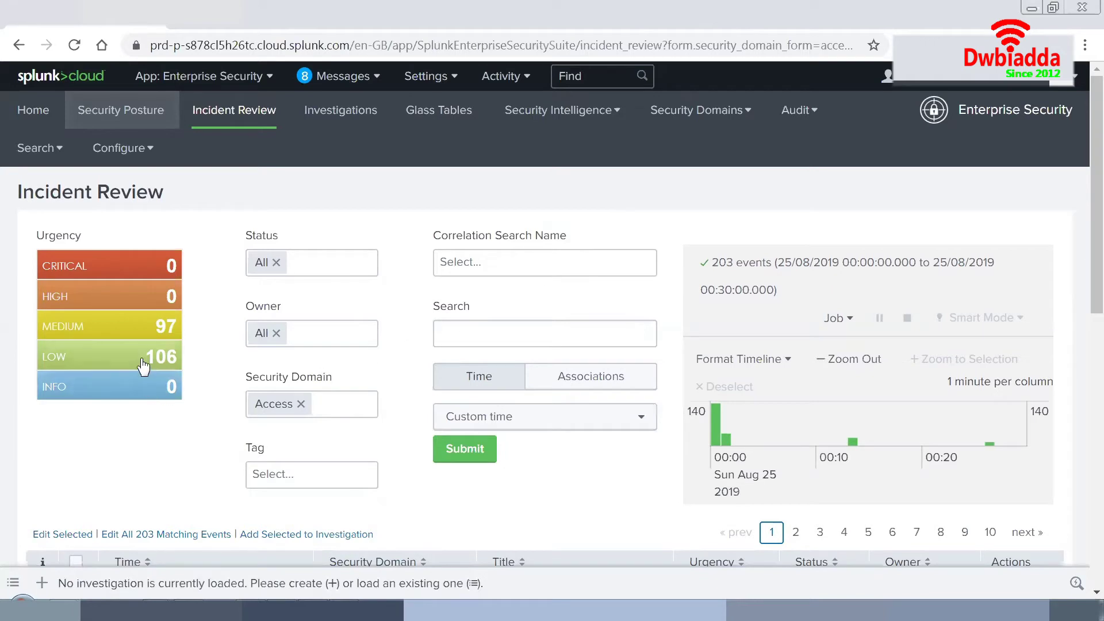
click(301, 403)
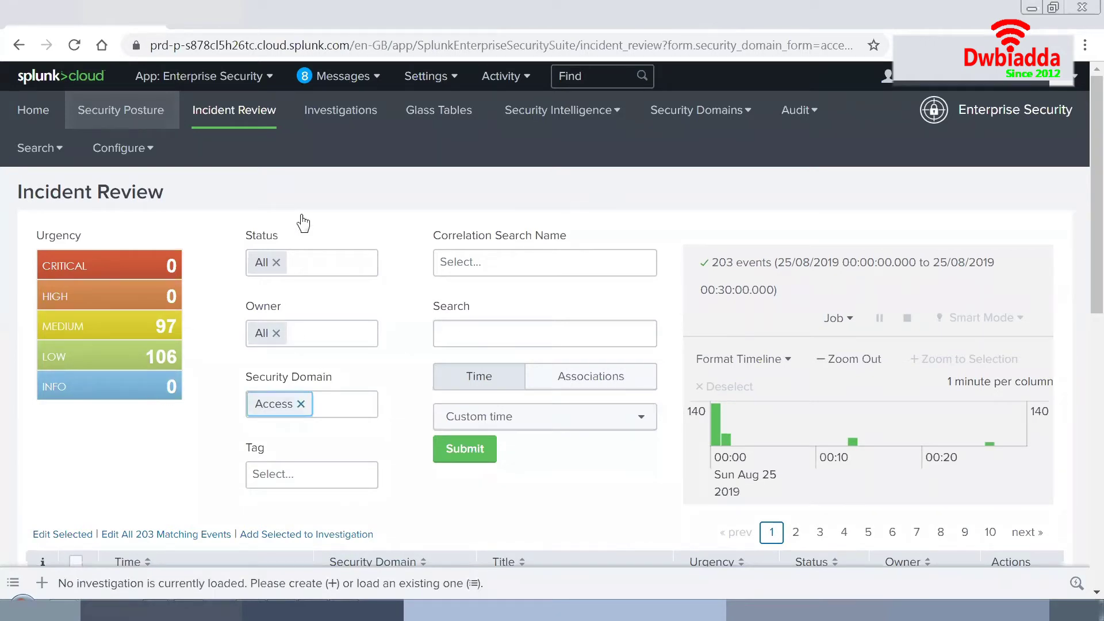
click(159, 460)
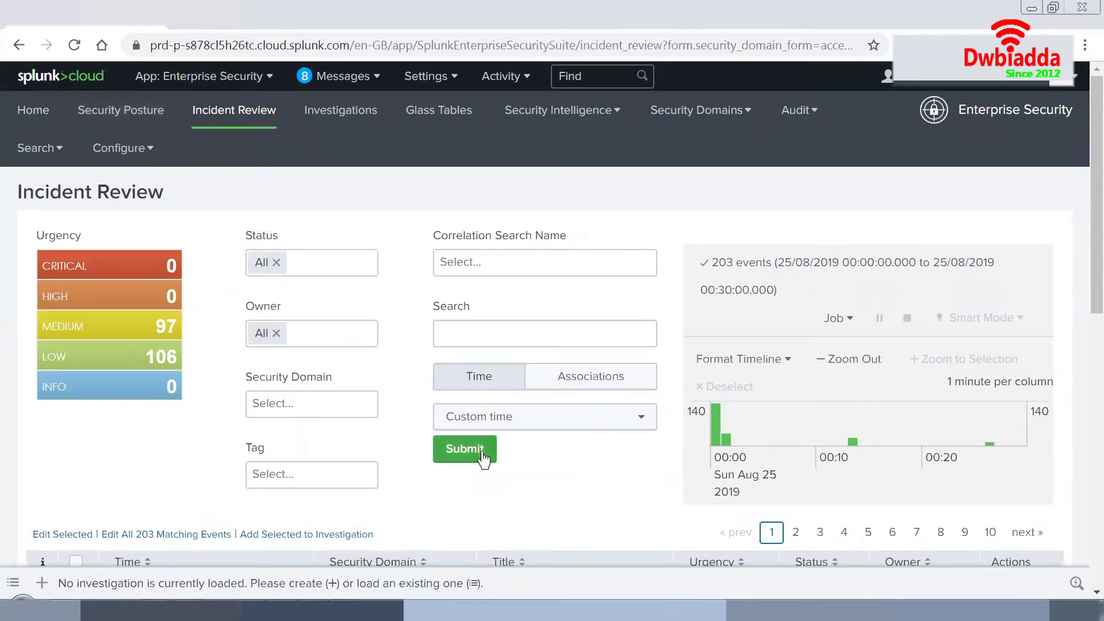
Step: Set the time range to Last 24 hours and resubmit, listing 618 notable events
click(554, 435)
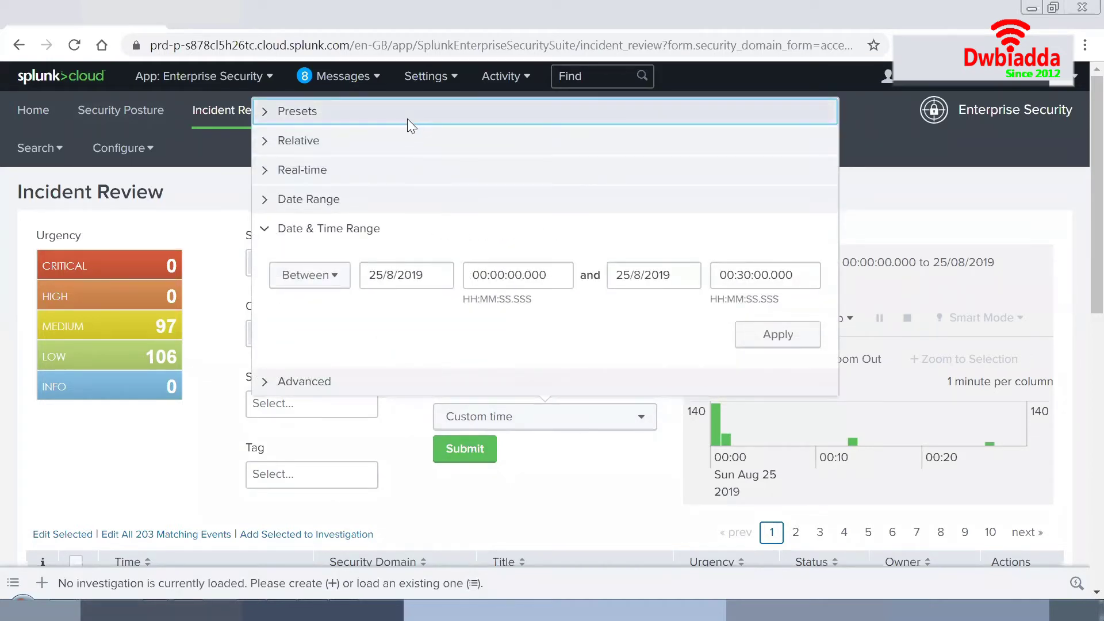
click(407, 119)
click(1081, 280)
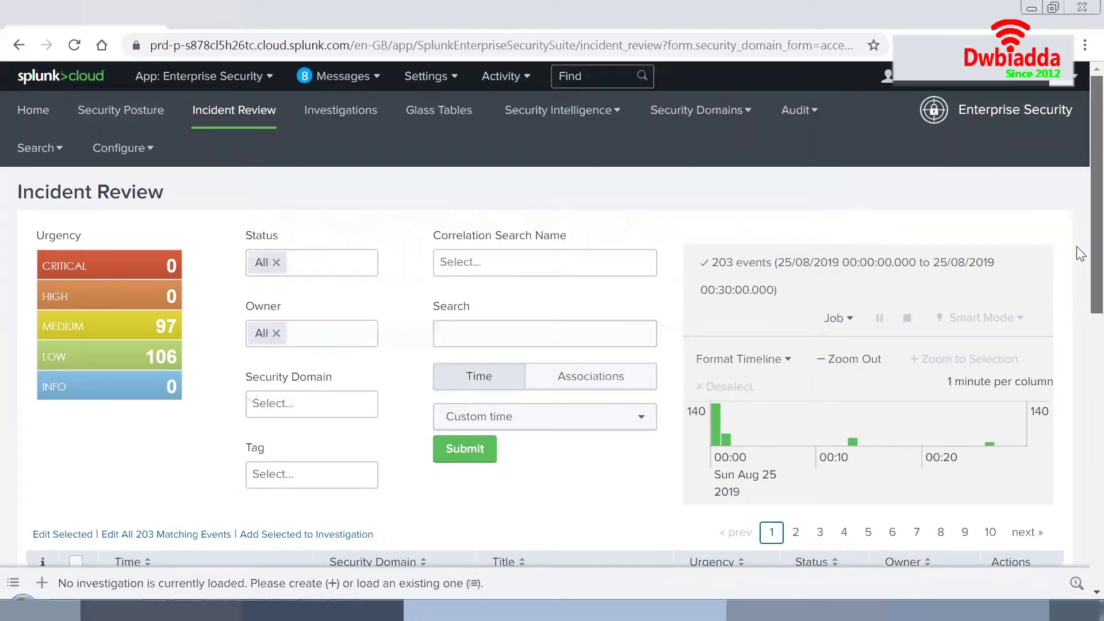
click(506, 417)
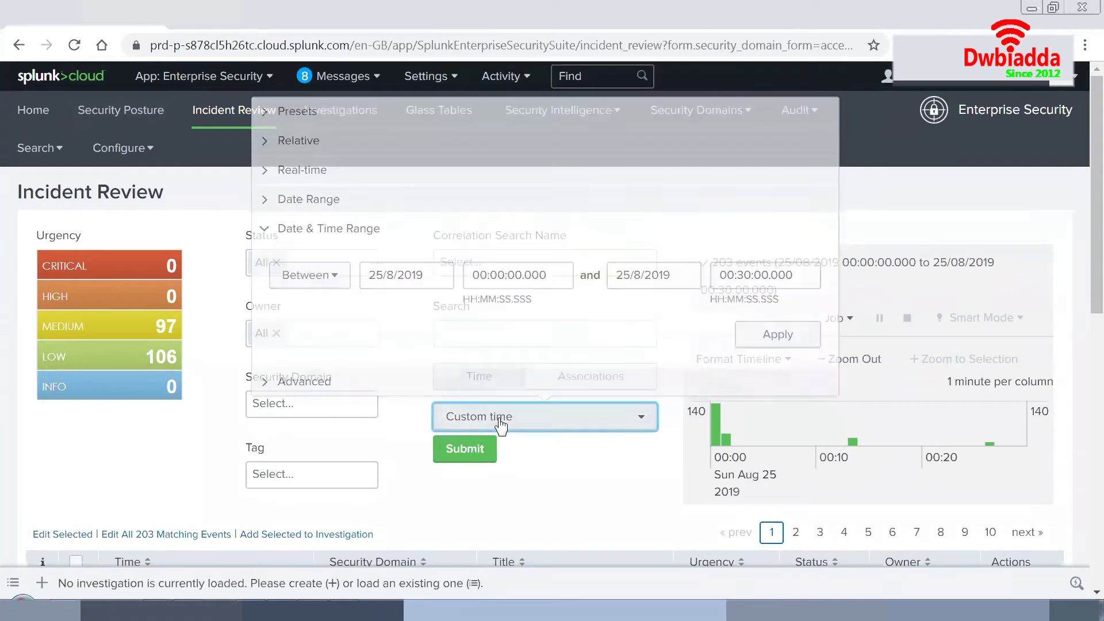
click(406, 112)
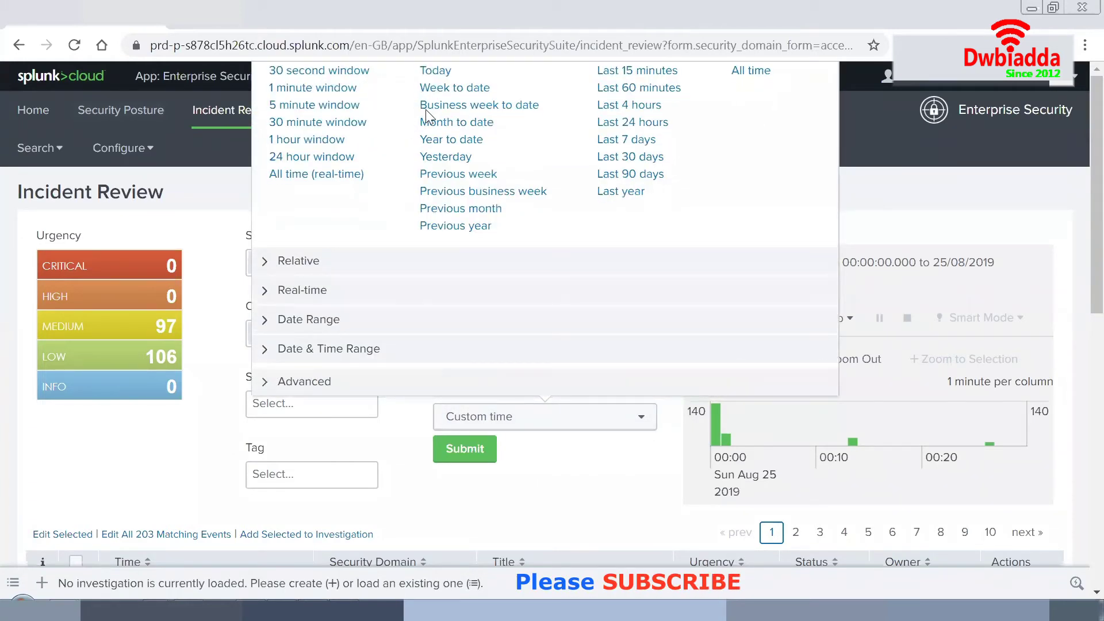
click(636, 124)
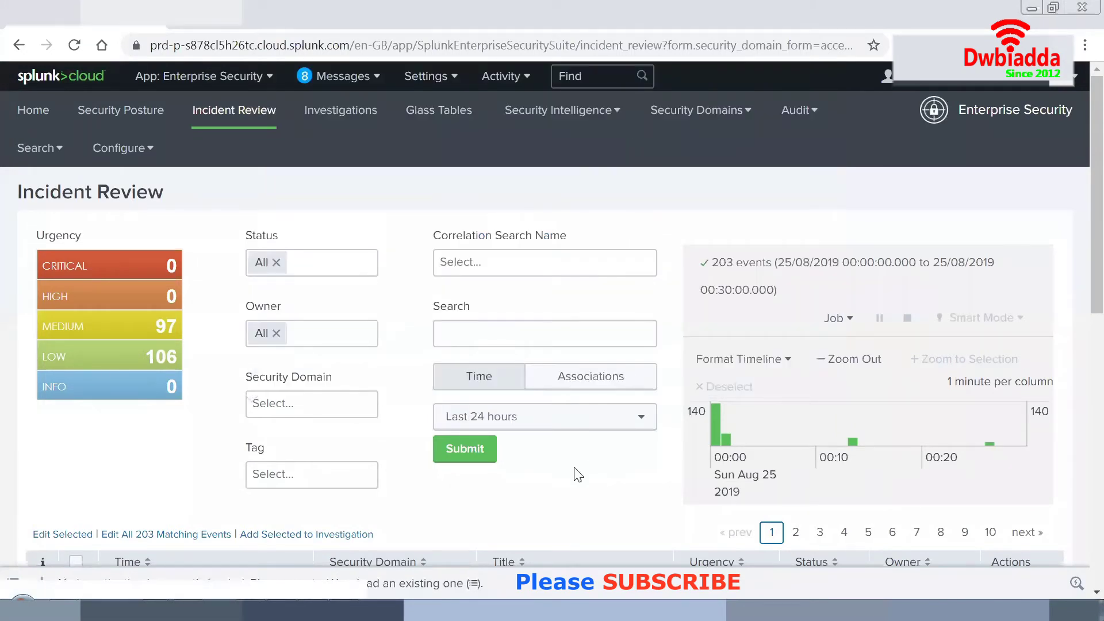
click(490, 455)
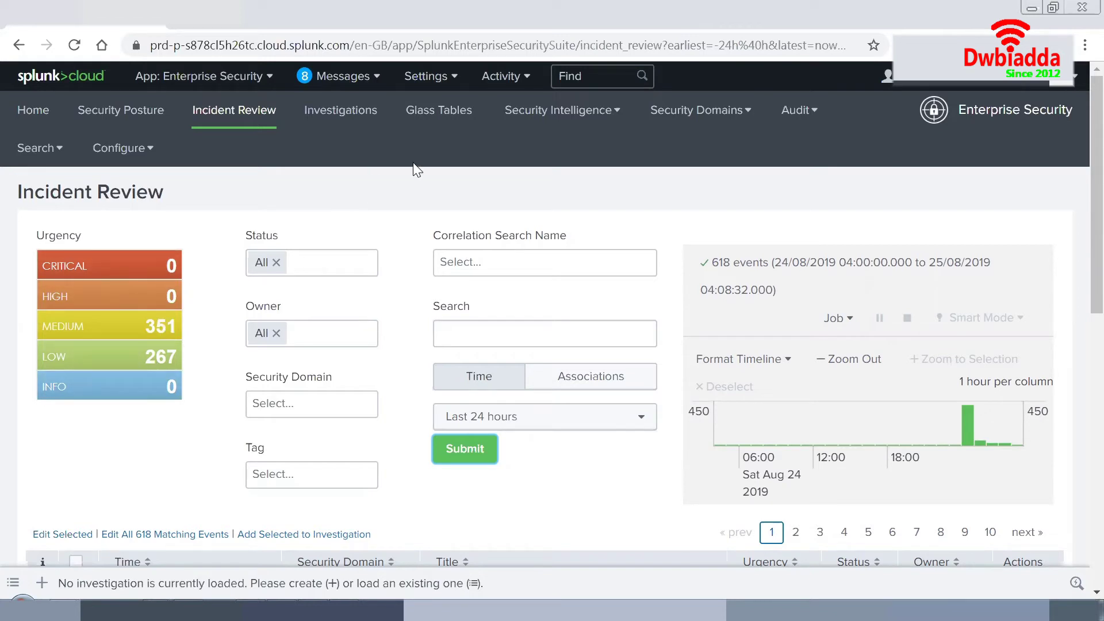
Step: Rerun Incident Review over the Last 7 days (4,447 notables), then switch to the PowerPoint slides
click(525, 420)
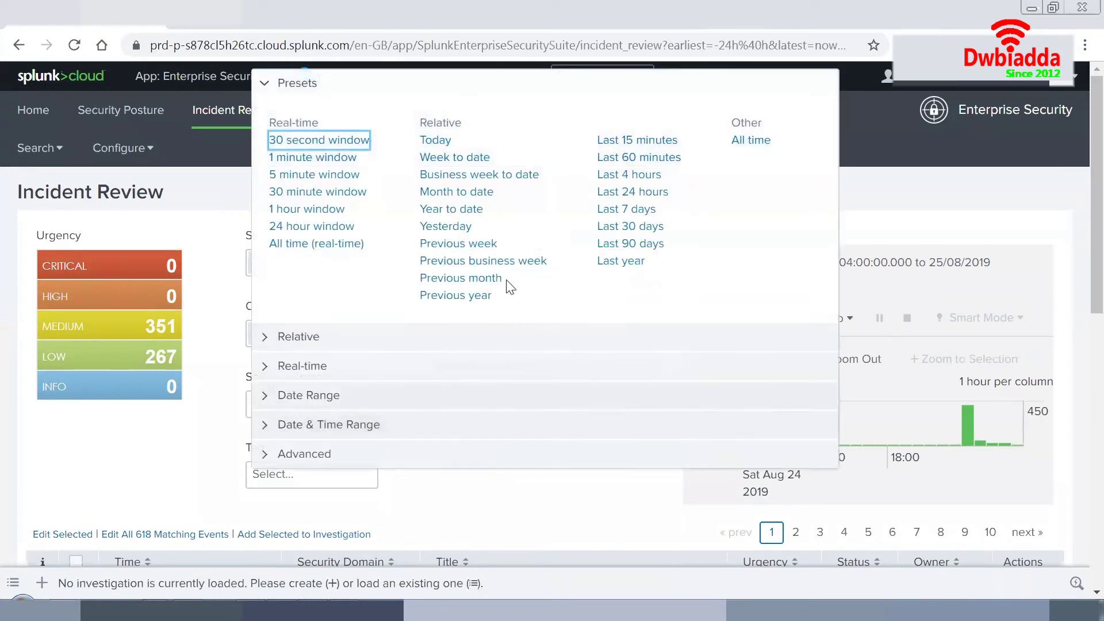
click(630, 210)
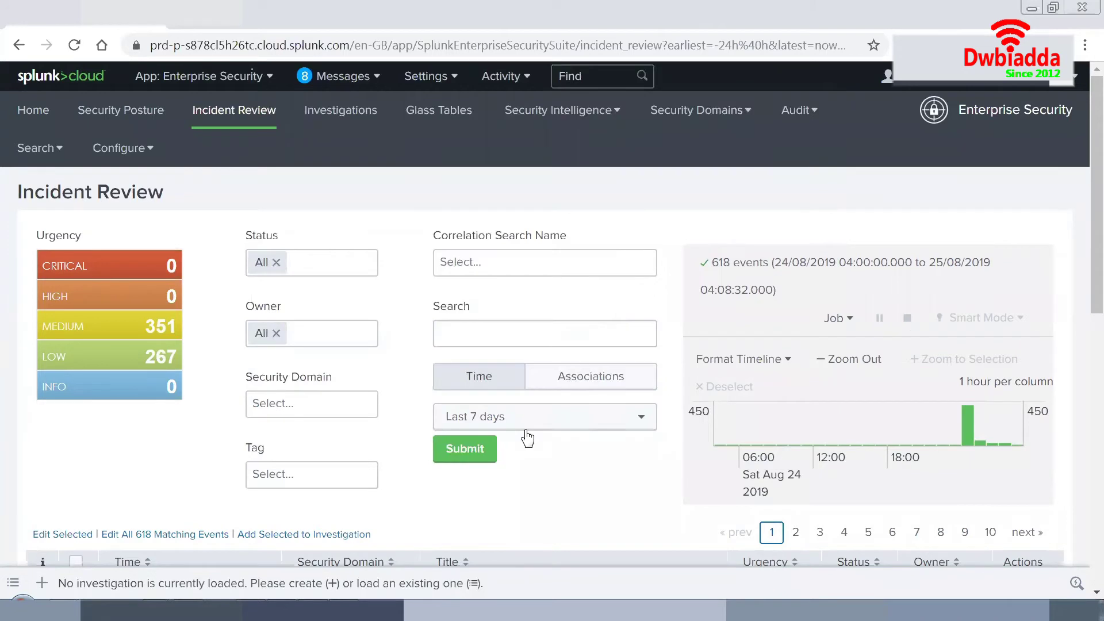
click(473, 458)
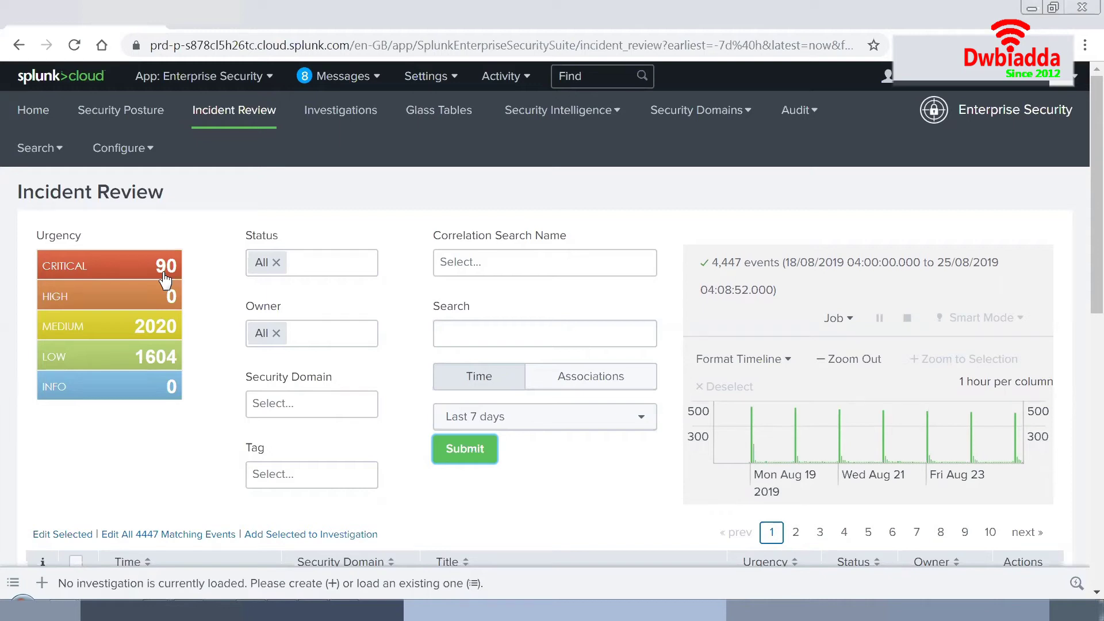
mouse_move(144, 610)
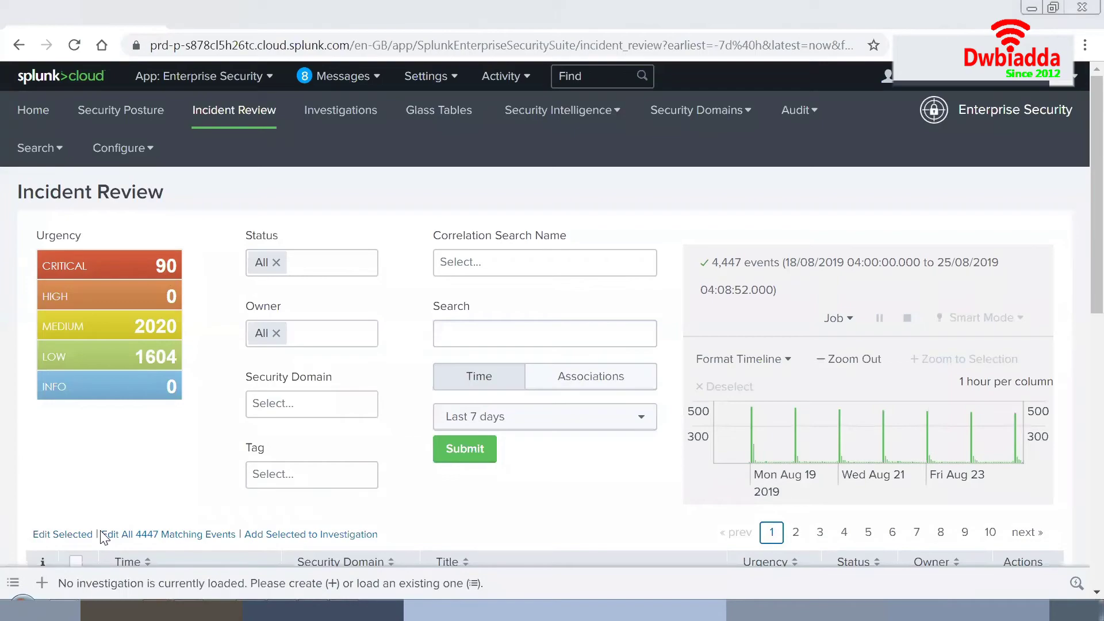
key(alt+Tab)
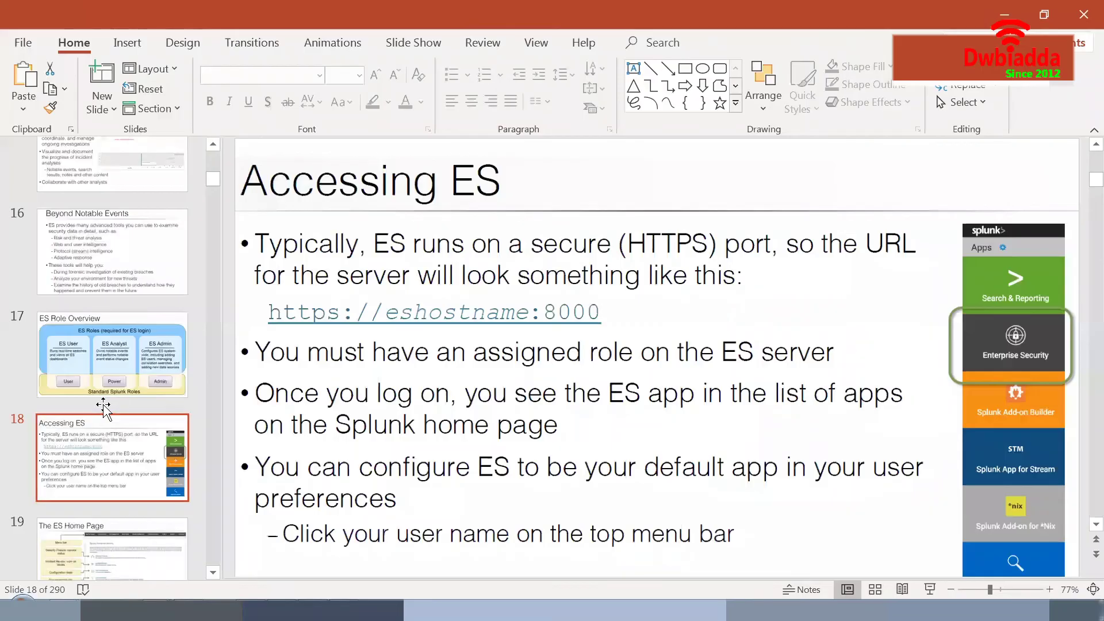
scroll(103, 408, down, 2)
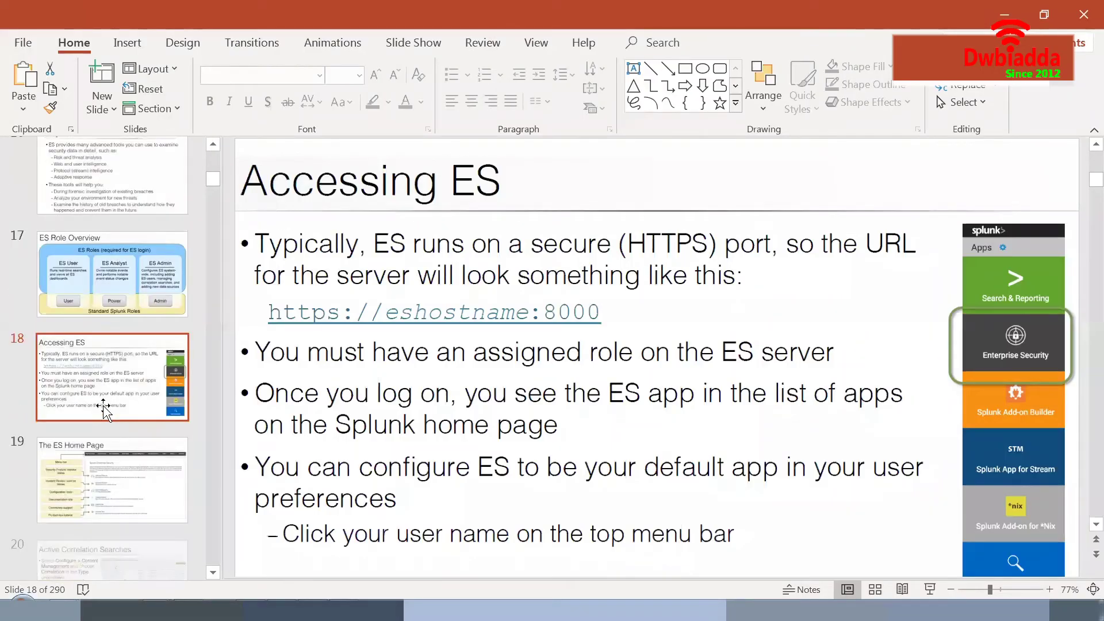
scroll(104, 409, down, 20)
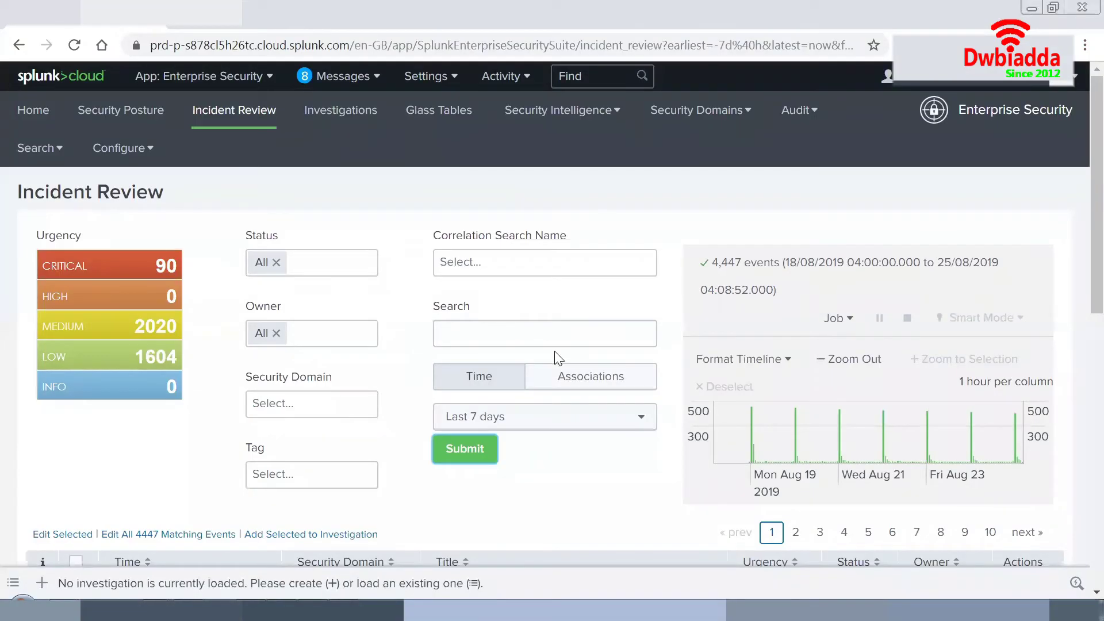
scroll(552, 368, down, 5)
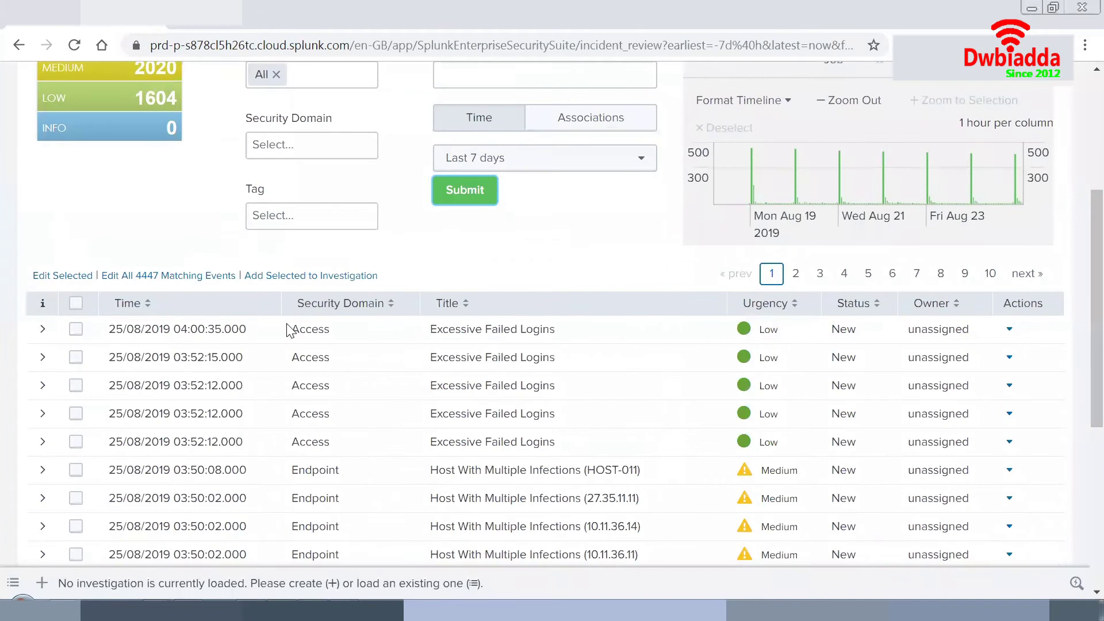
Step: Switch from Incident Review to the ES User Presentation, at slide 32's Urgency Table
mouse_move(434, 327)
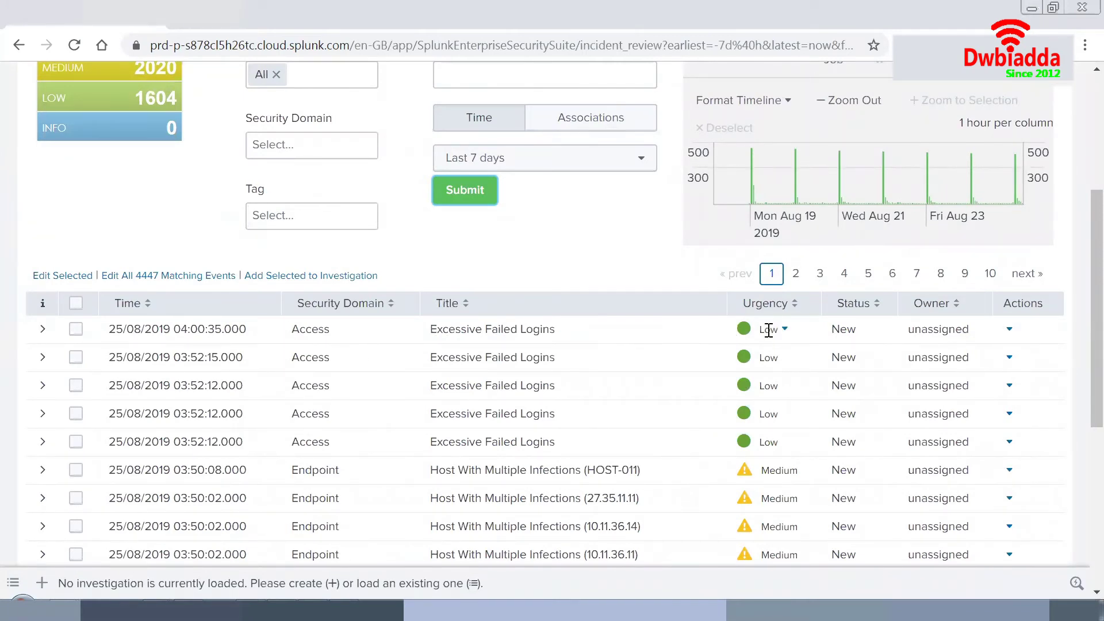
mouse_move(769, 331)
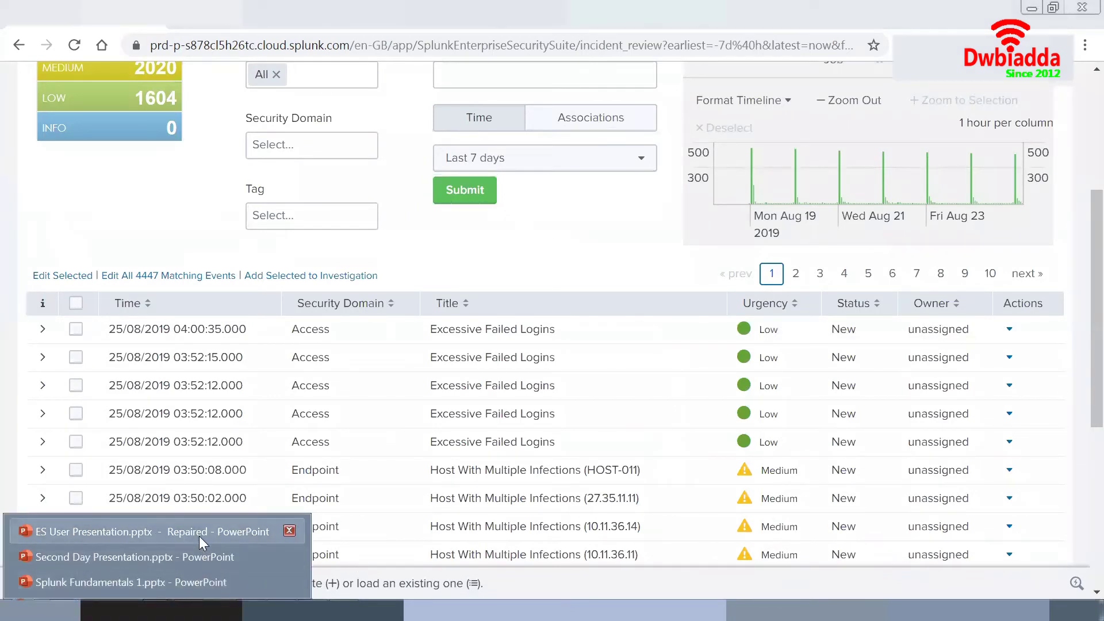
key(alt+Tab)
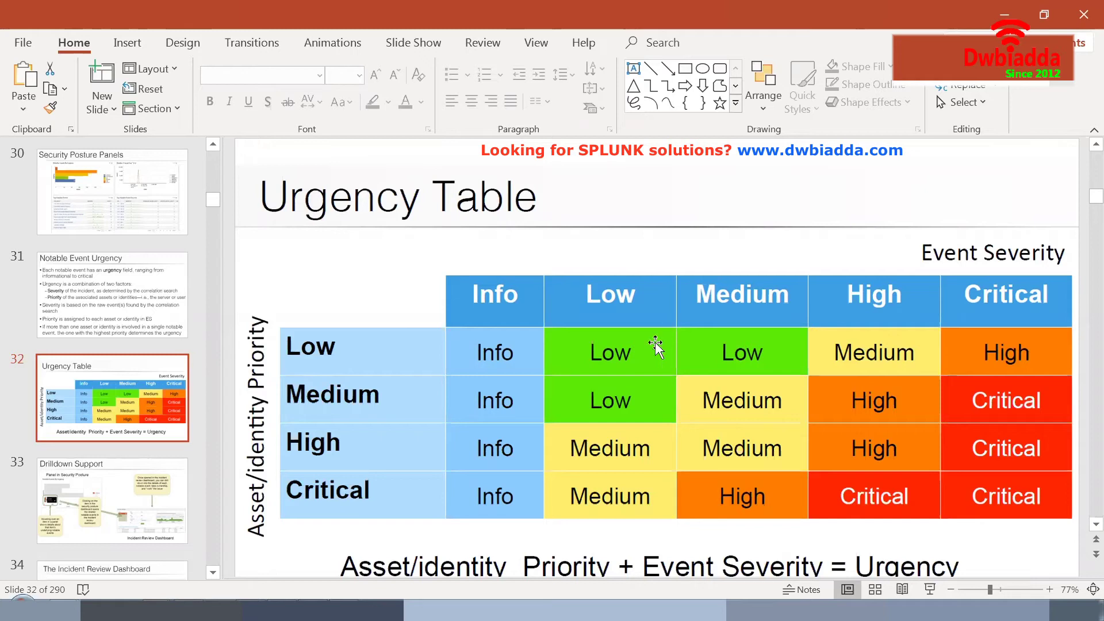
click(587, 412)
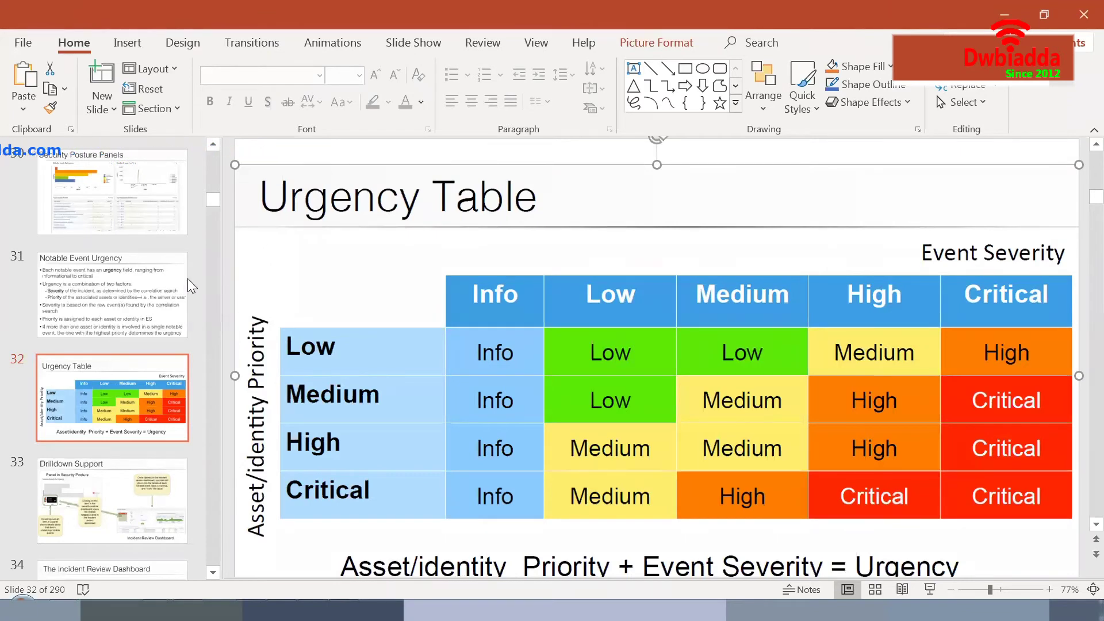
click(152, 397)
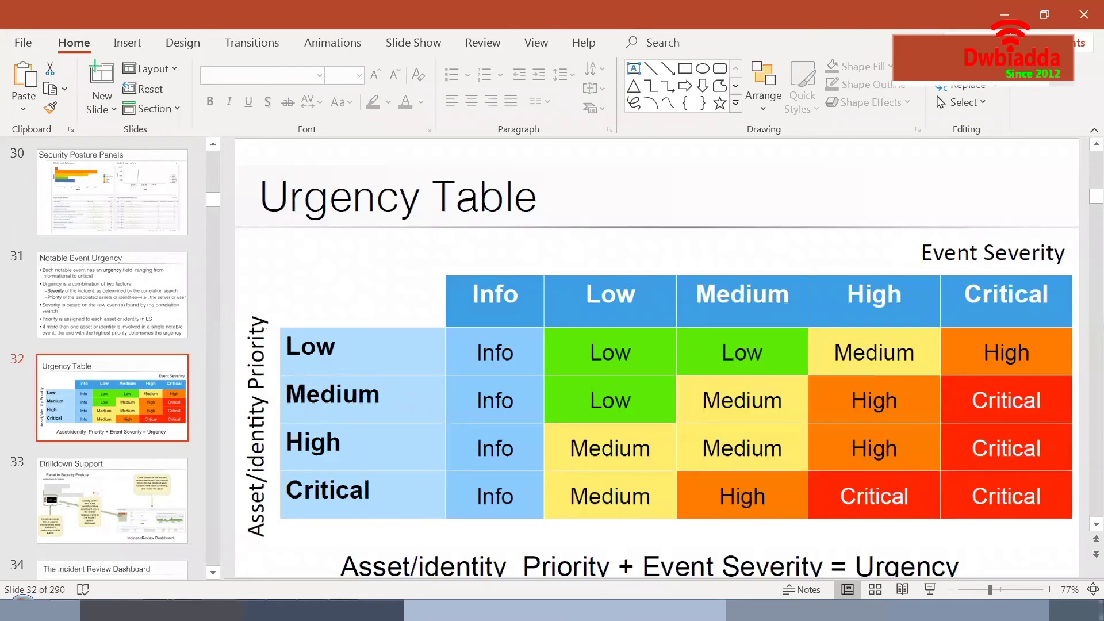
key(alt+Tab)
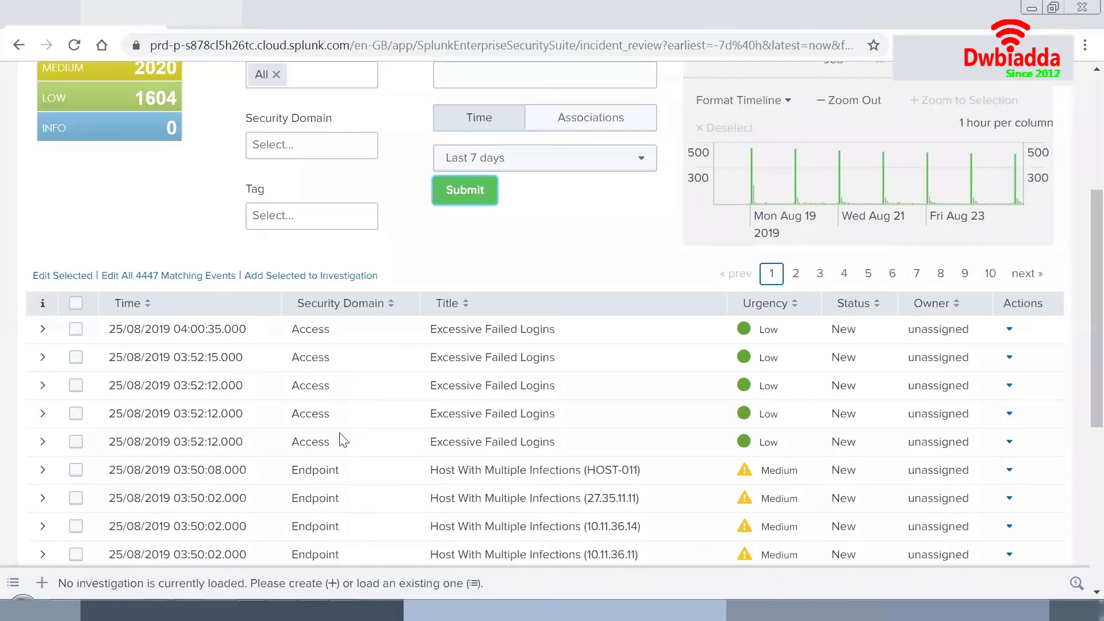
Step: Expand the top Excessive Failed Logins notable and highlight its Source IP 10.11.36.29
scroll(332, 432, down, 1)
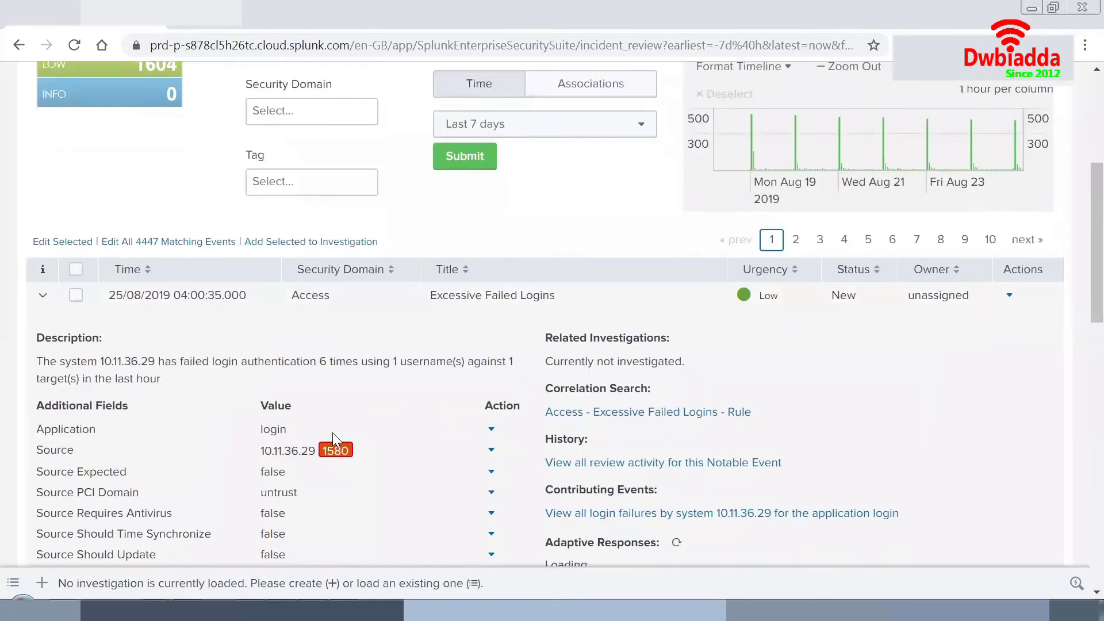
scroll(332, 433, down, 1)
drag(303, 401, 311, 401)
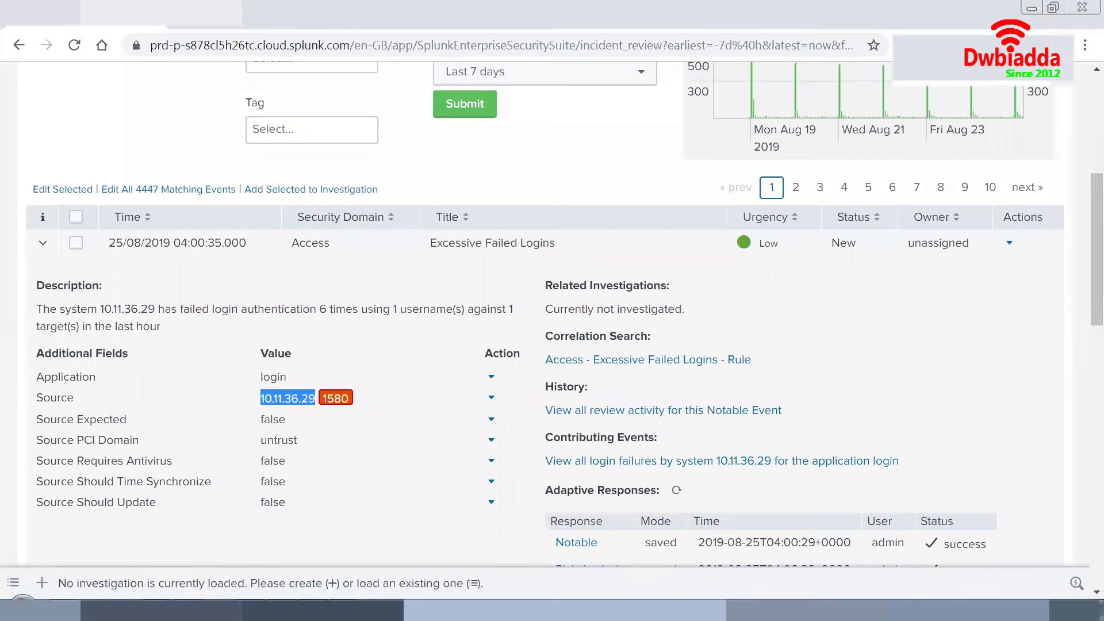
mouse_move(161, 609)
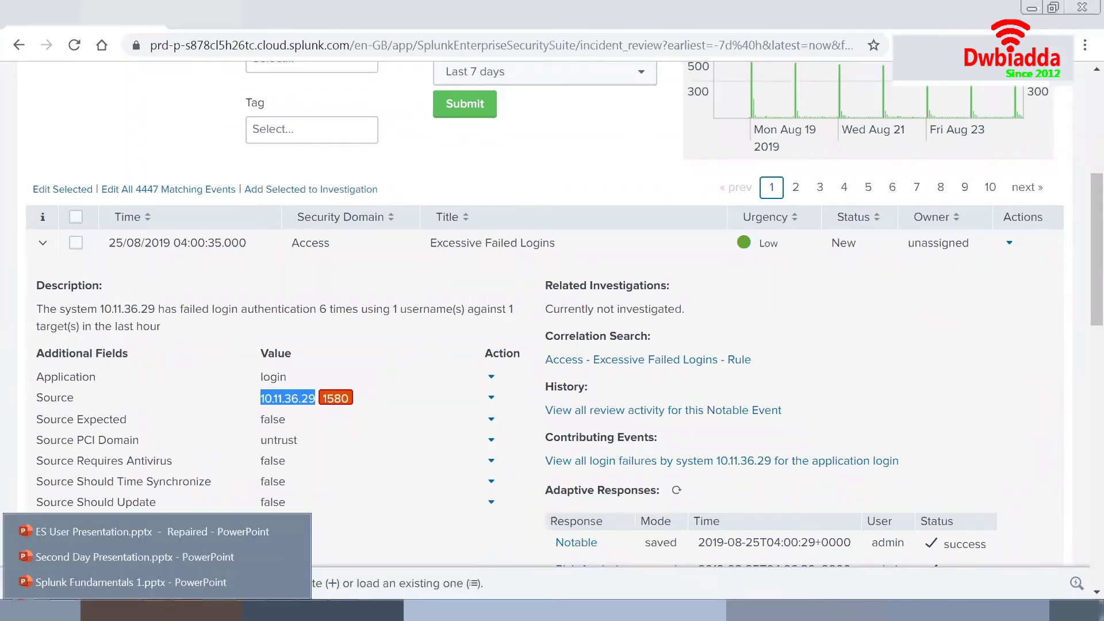
click(264, 403)
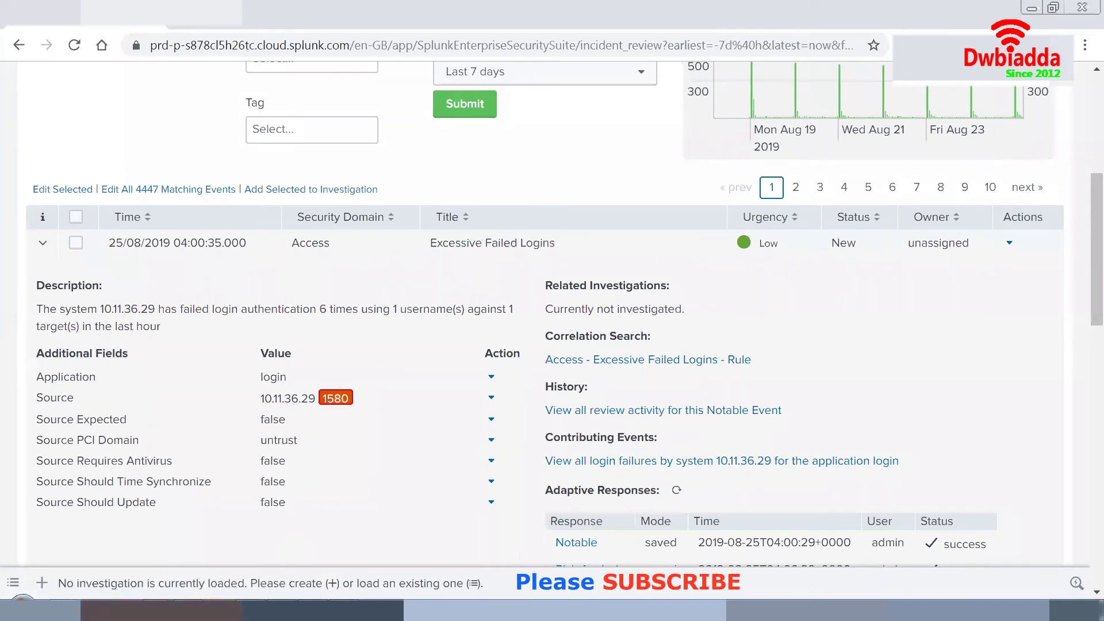
Step: Glance at the PowerPoint presentation and return to the Splunk Incident Review page
click(132, 534)
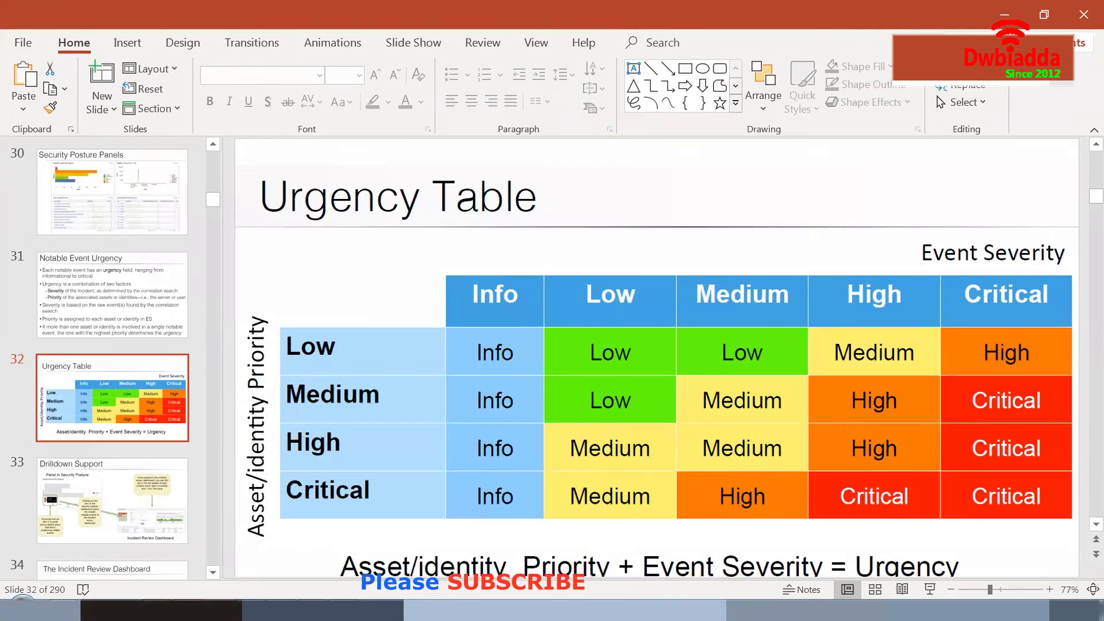
mouse_move(157, 610)
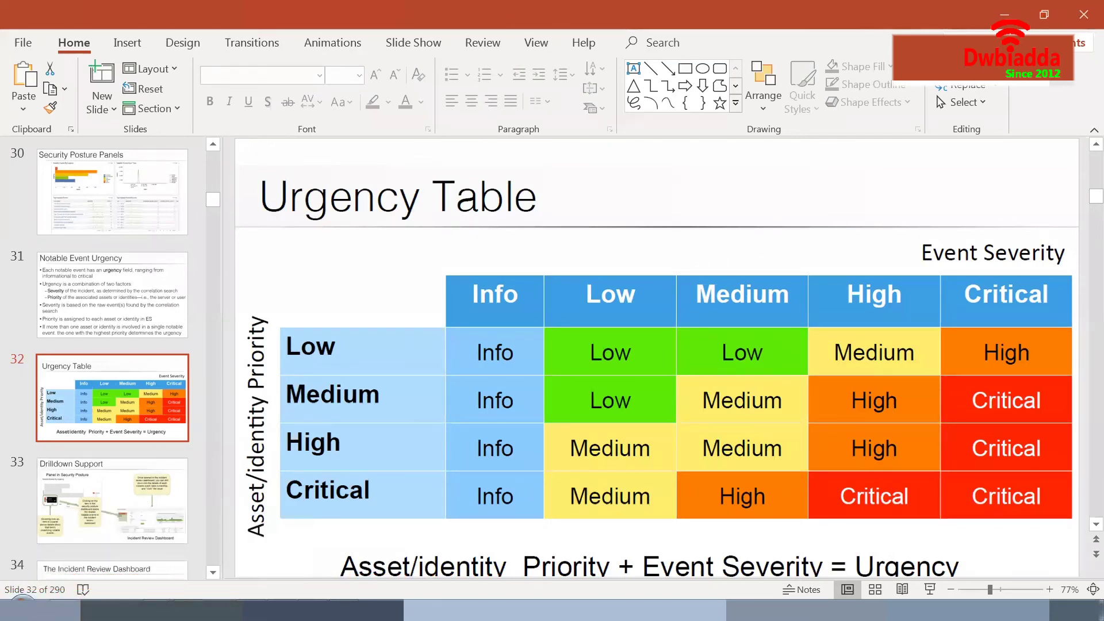
key(alt+Tab)
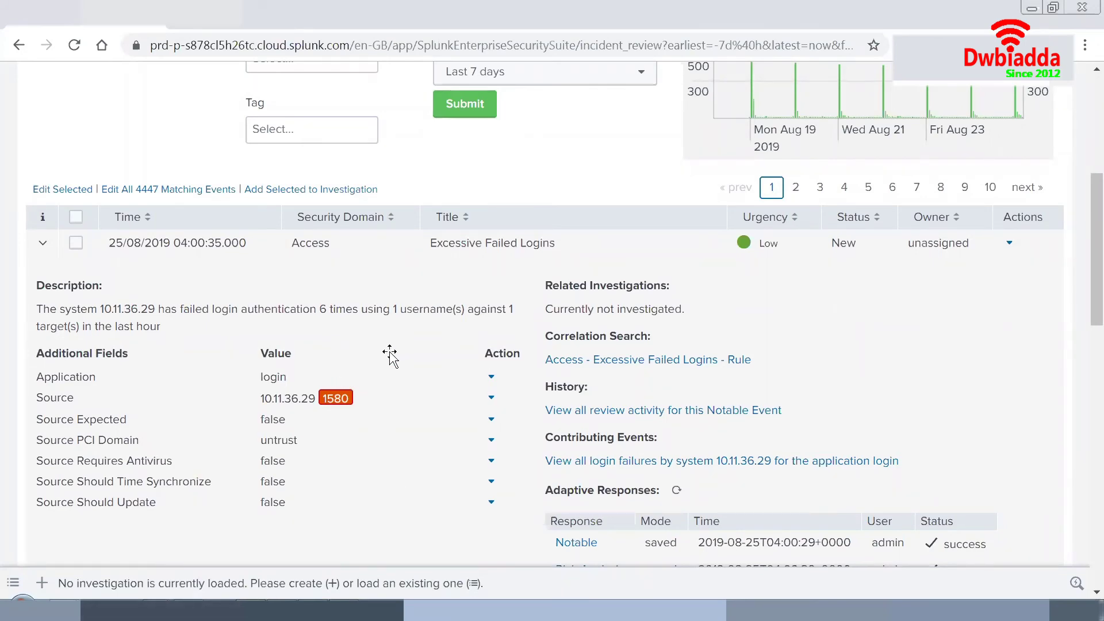
Step: Bring PowerPoint back to the front, showing slide 32, the Urgency Table
key(alt+Tab)
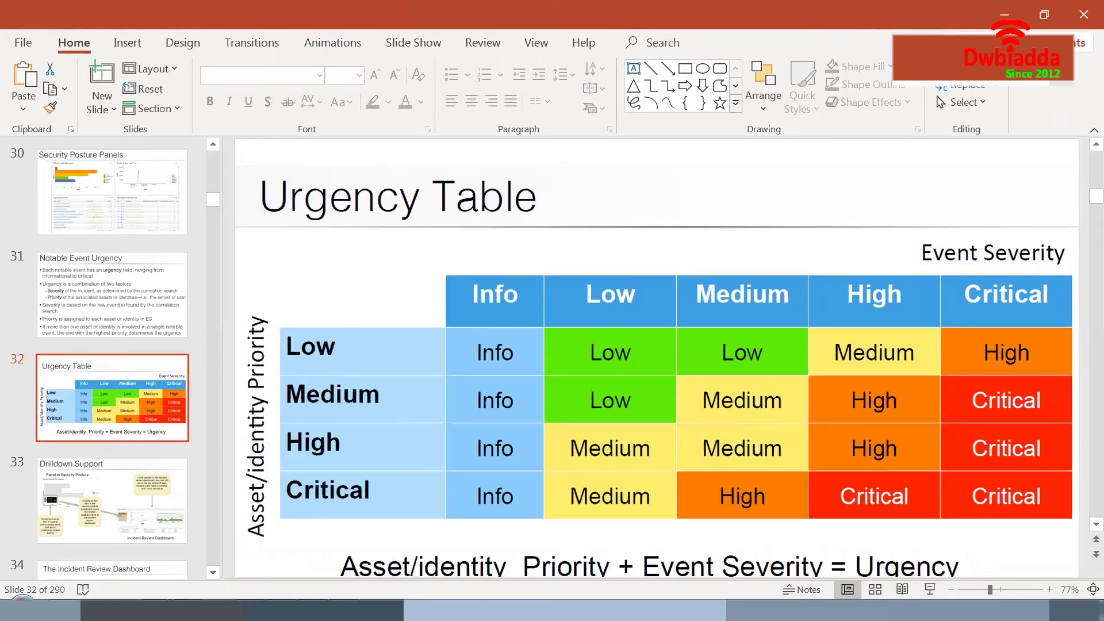
Step: Return to the expanded Excessive Failed Logins notable in Splunk Incident Review
key(alt+Tab)
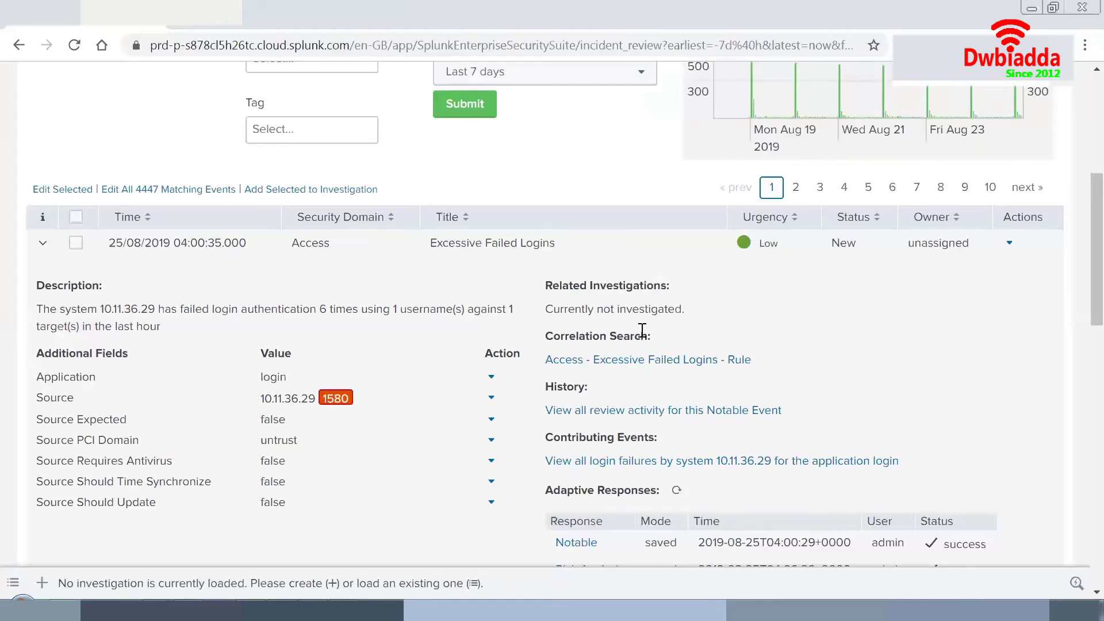
Step: Review the Excessive Failed Logins notable's event details before editing it
scroll(655, 514, up, 6)
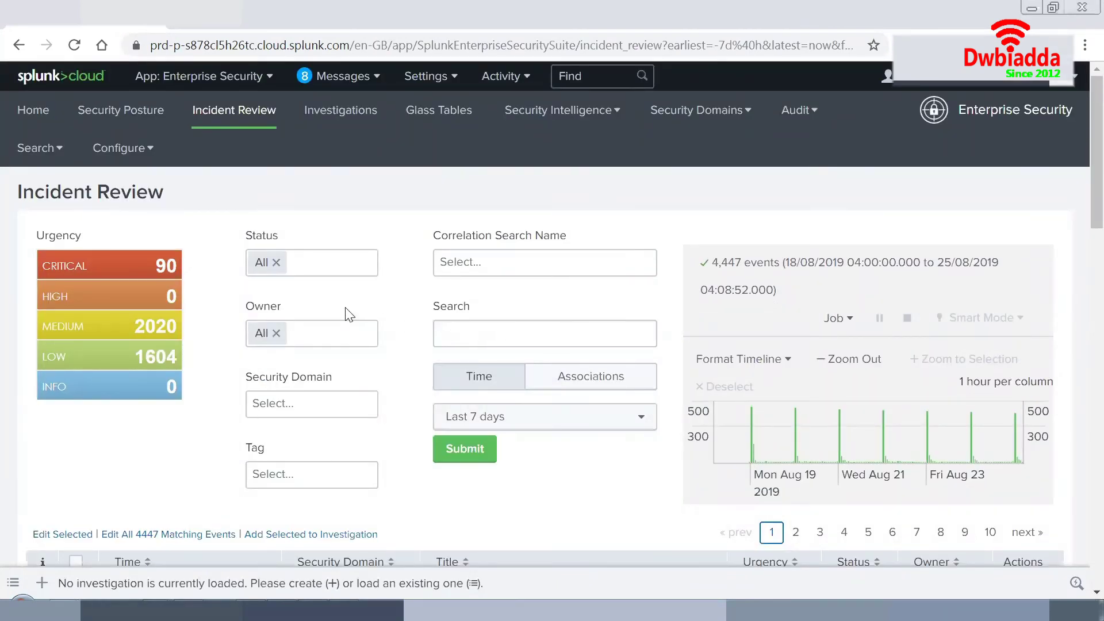
scroll(634, 441, down, 3)
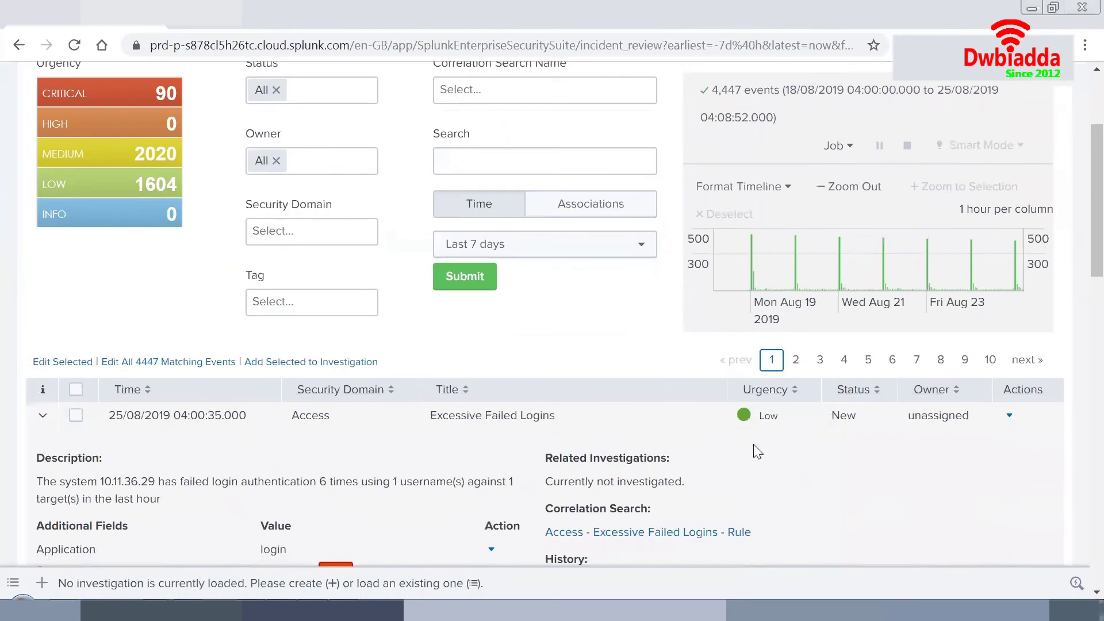
scroll(758, 452, down, 3)
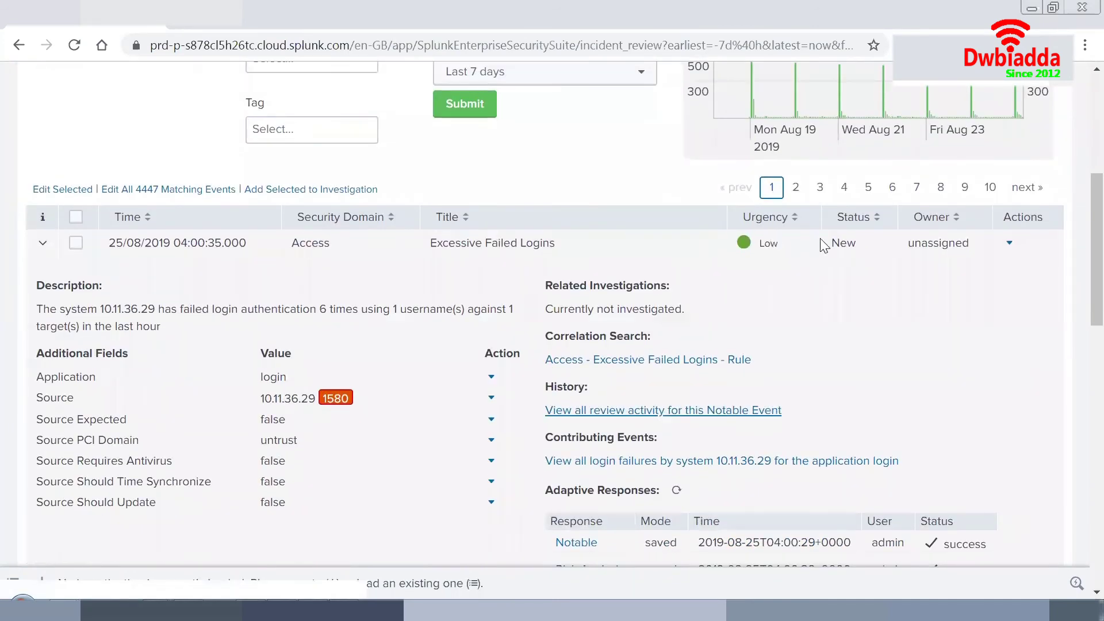
scroll(483, 353, down, 2)
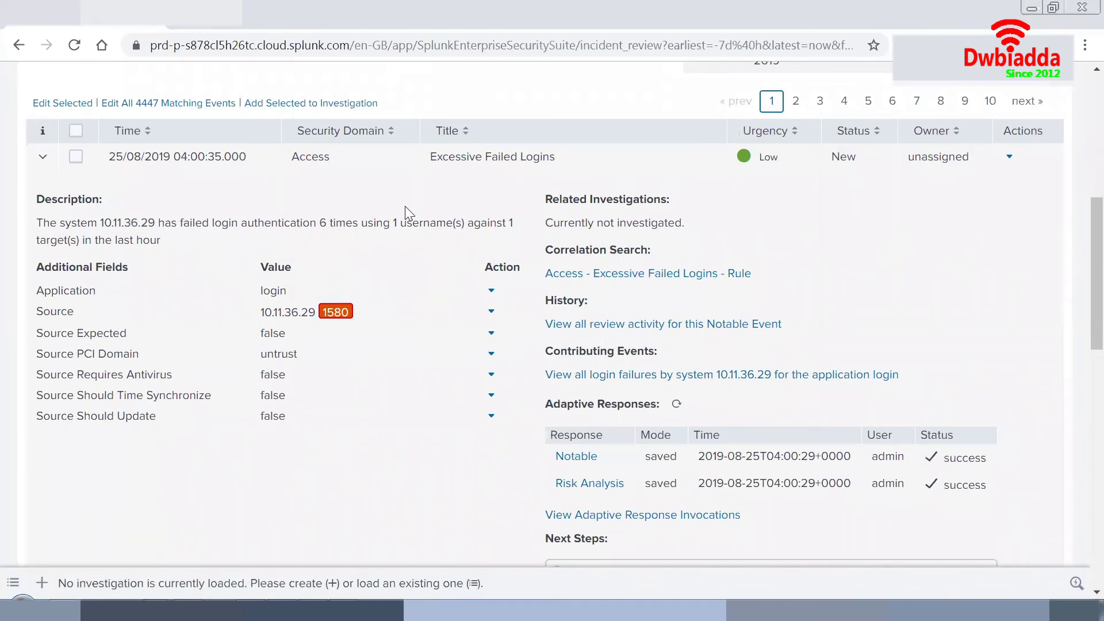
scroll(368, 195, up, 3)
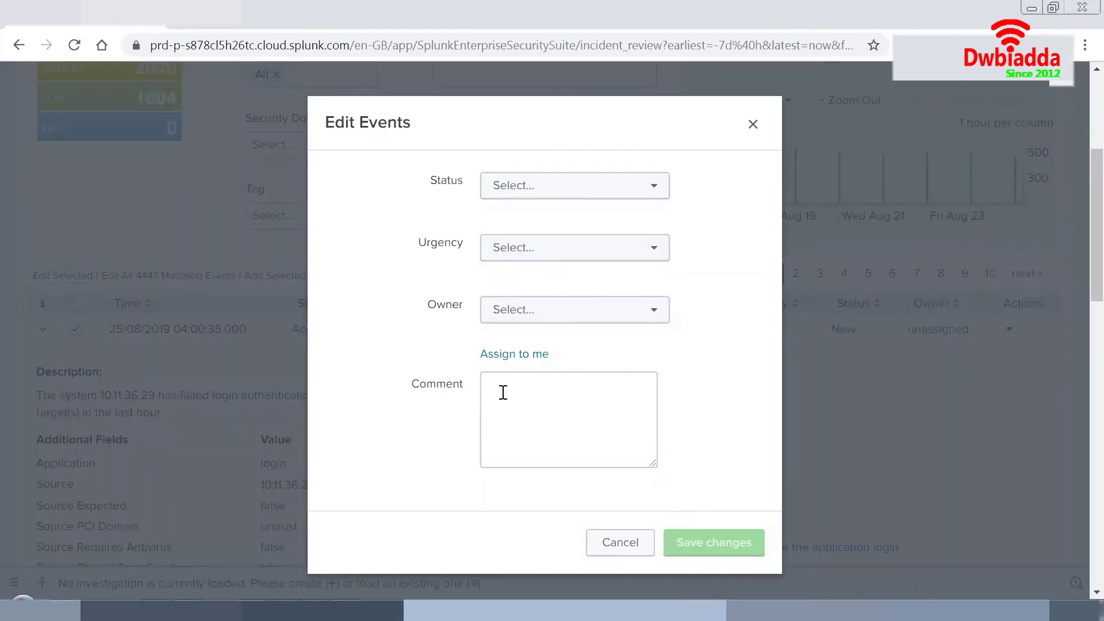
Step: Comment 'investigation in progress', self-assign, set status to In Progress, and save
click(503, 392)
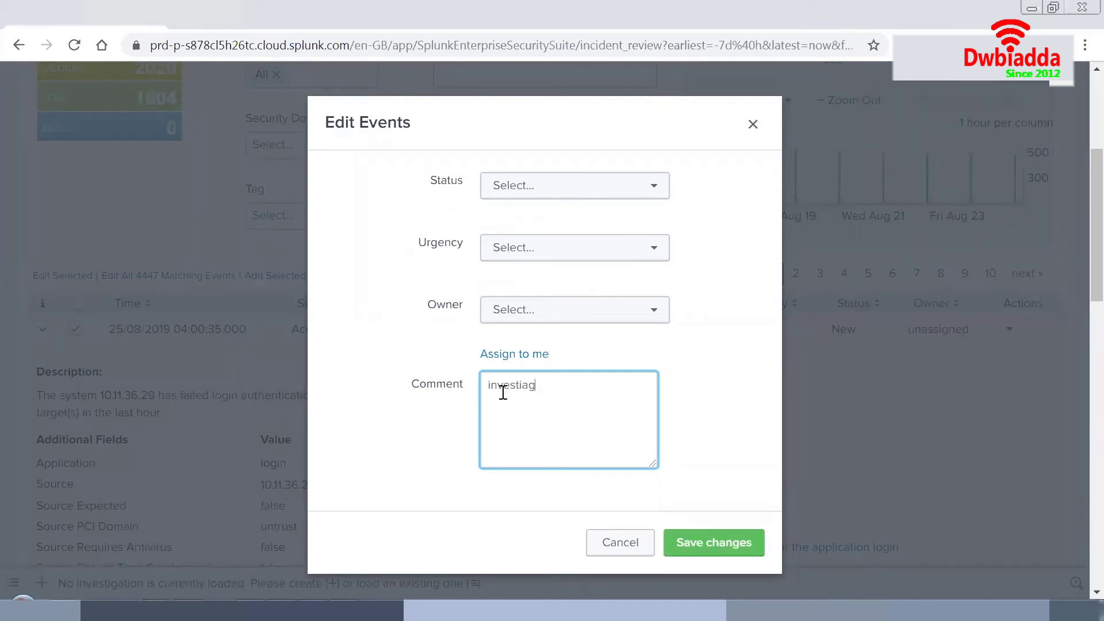
text(investiag)
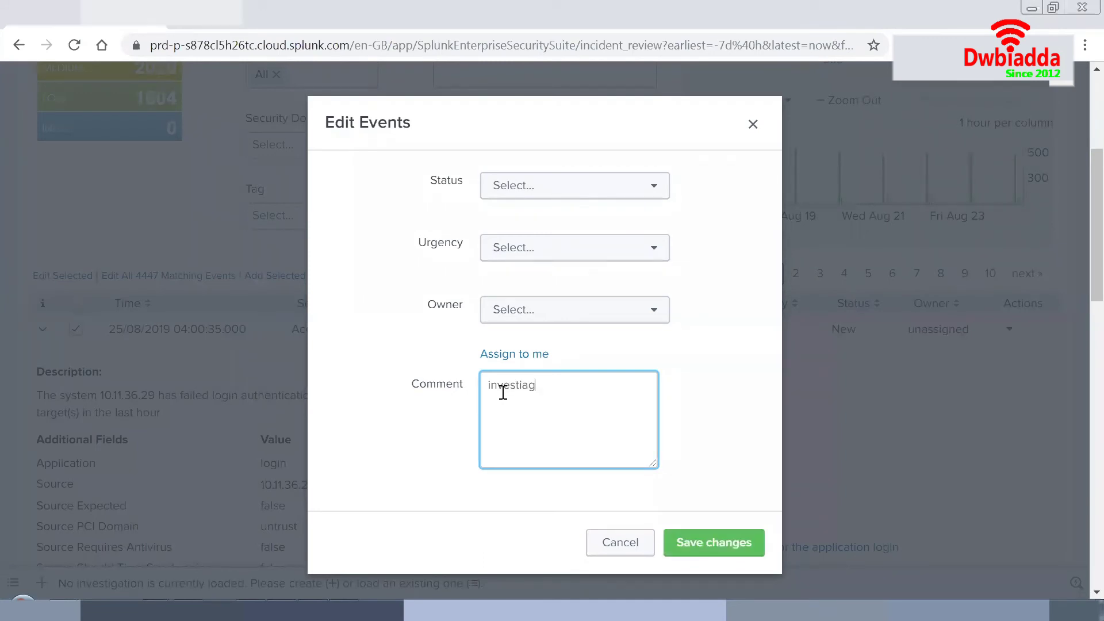
key(BackSpace)
key(BackSpace)
text(gation in progress)
click(503, 352)
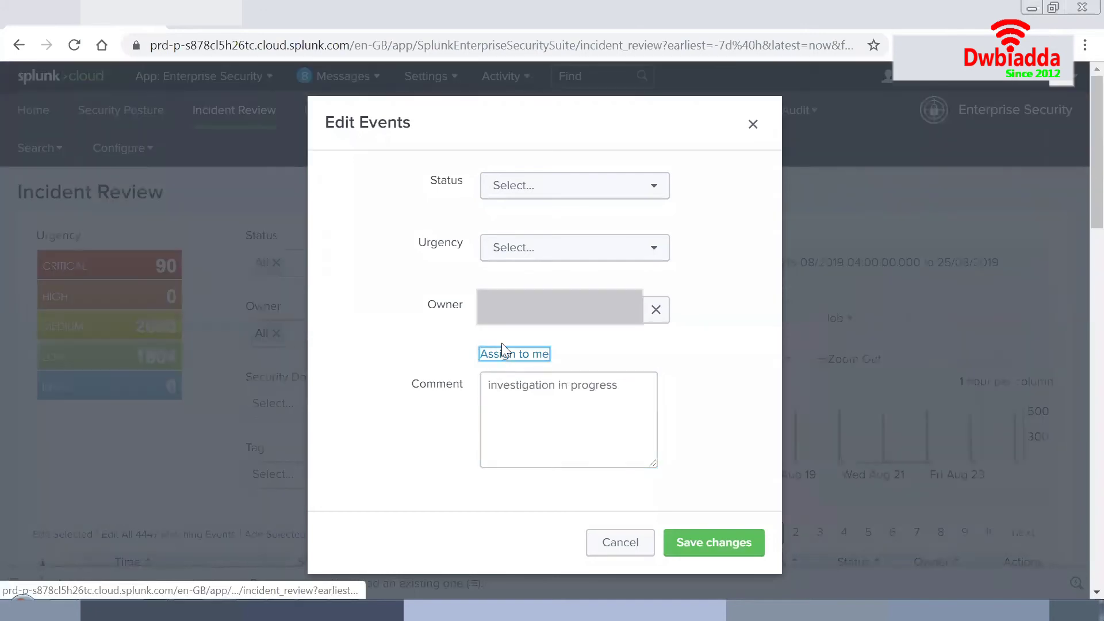
click(520, 189)
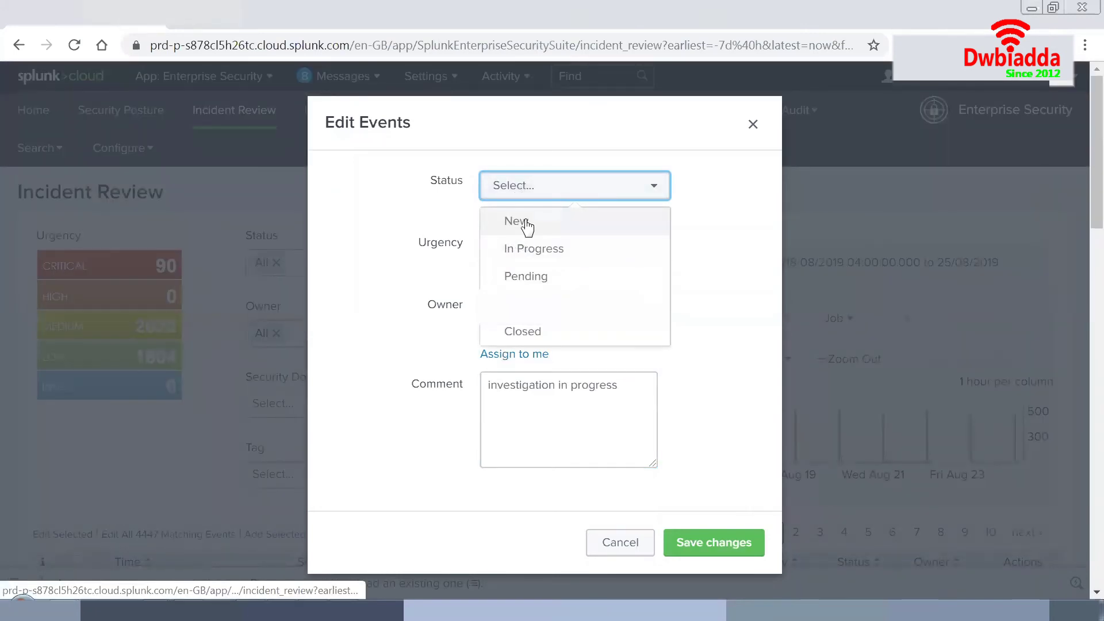
click(536, 247)
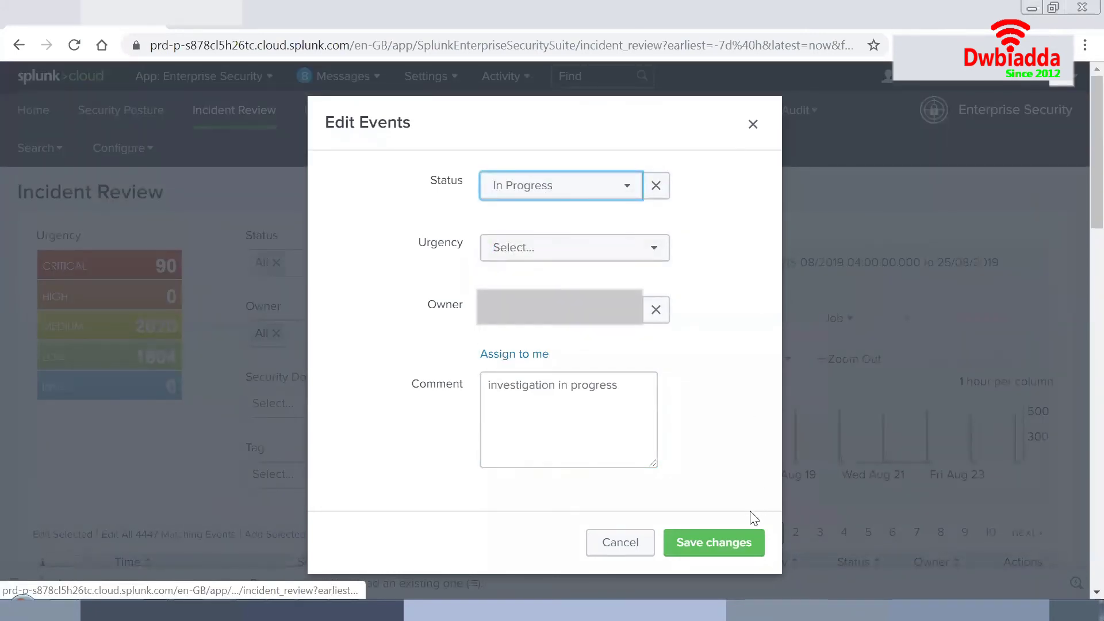
click(737, 539)
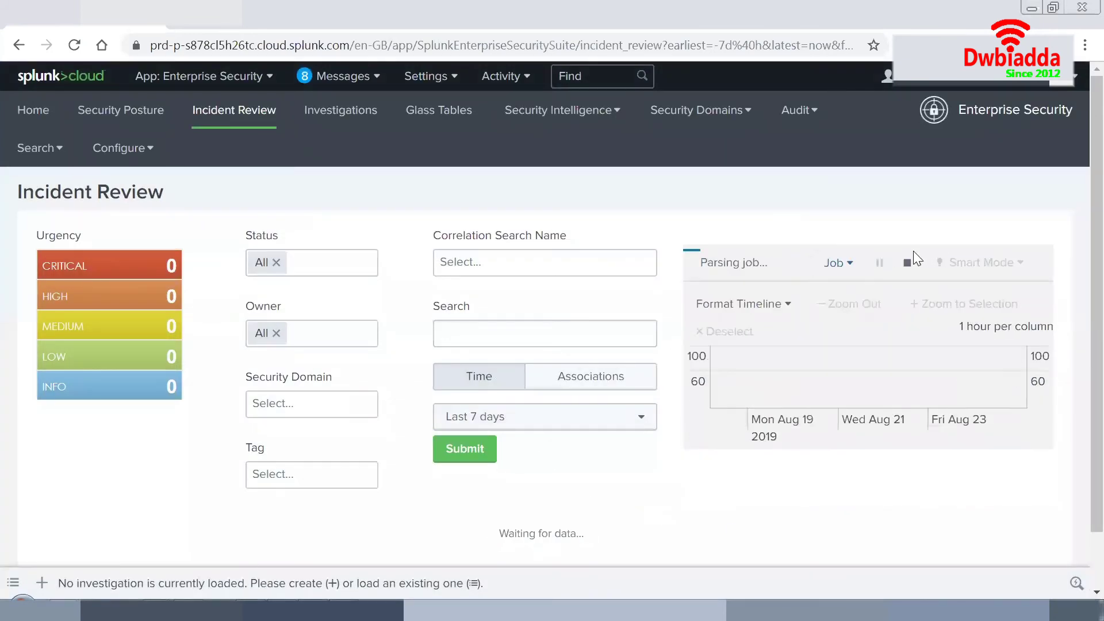
Step: Cancel the running search and rerun Incident Review over the last 24 hours
click(909, 263)
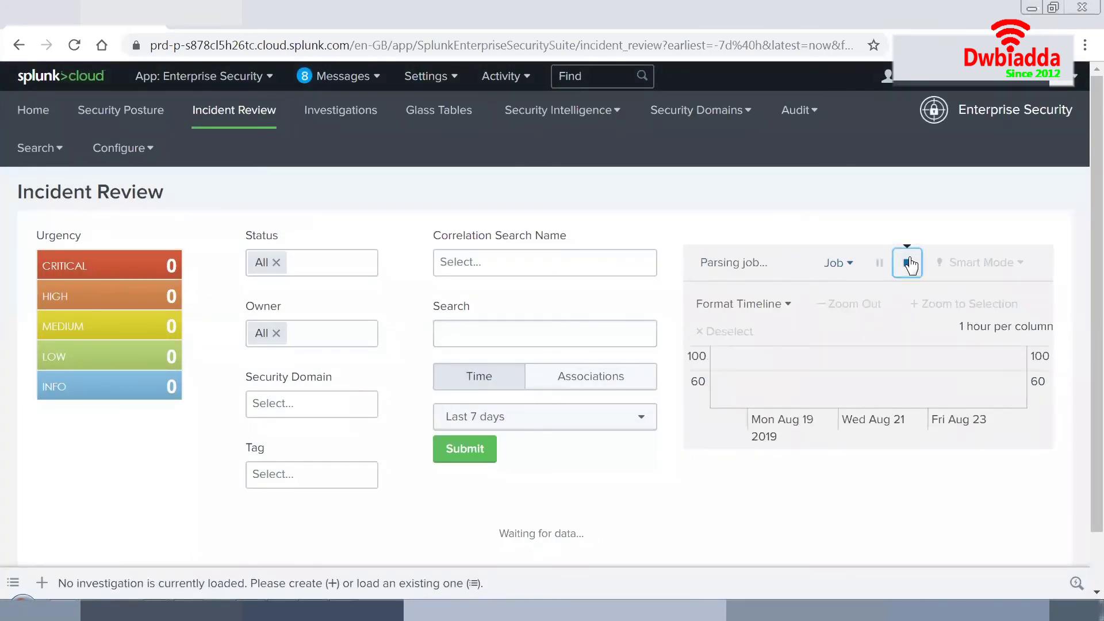
click(523, 420)
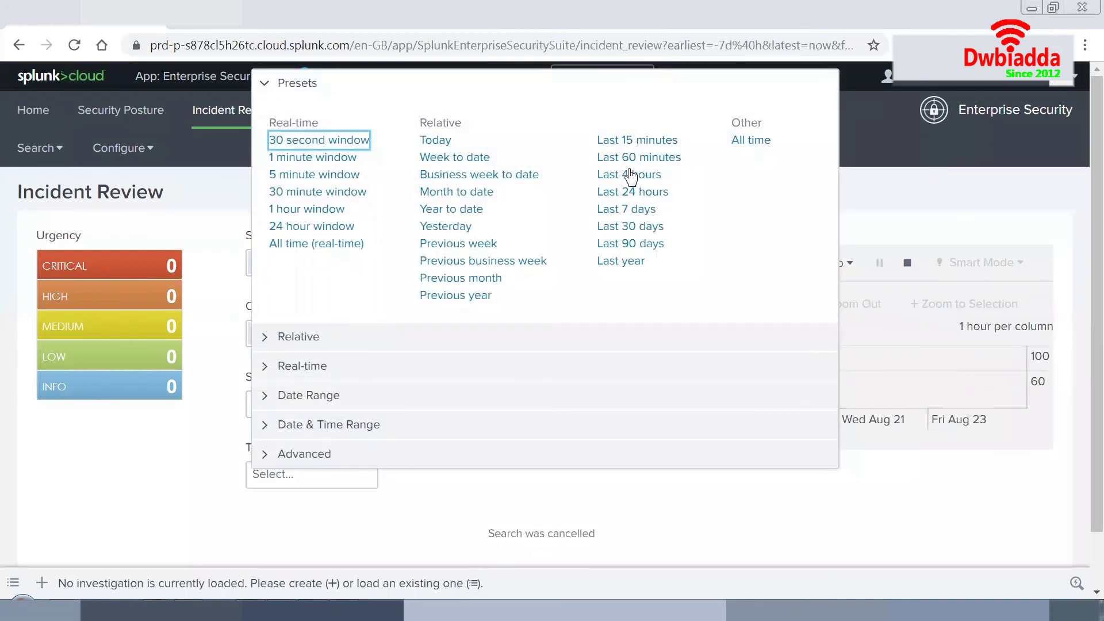
click(633, 192)
click(470, 450)
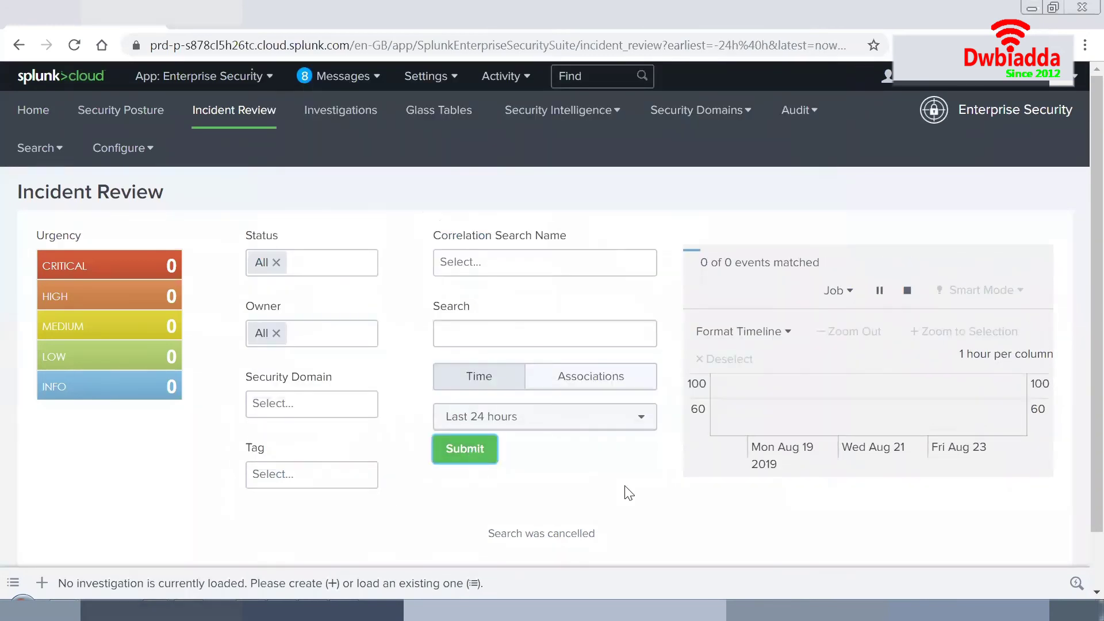
scroll(613, 513, down, 1)
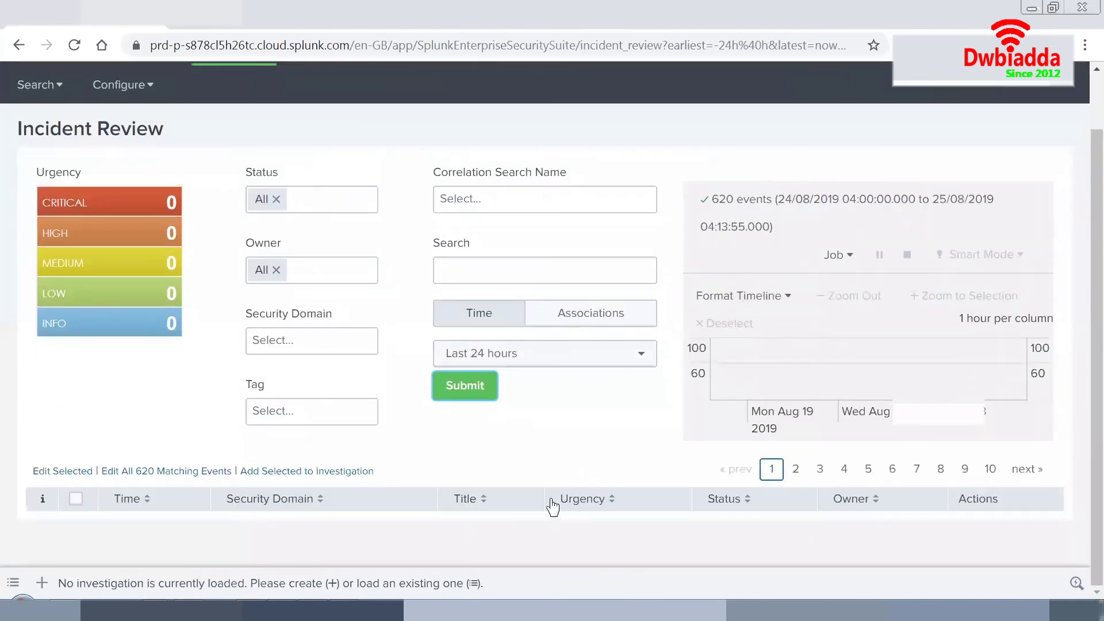
scroll(551, 497, down, 3)
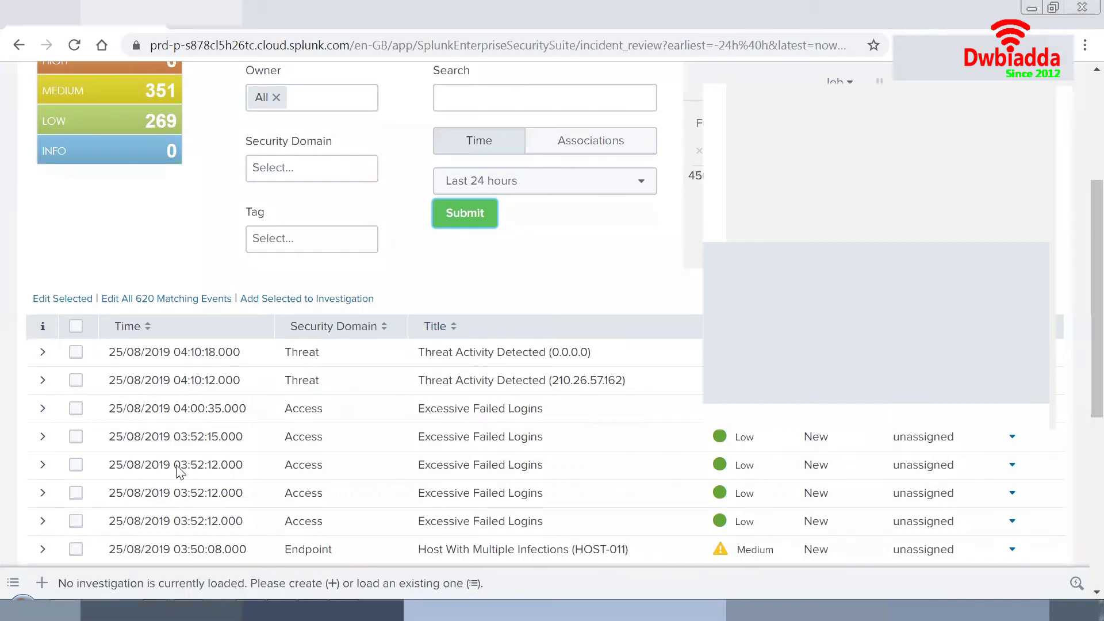
Step: Expand the Excessive Failed Logins notable and highlight its description text
click(41, 409)
scroll(598, 497, down, 2)
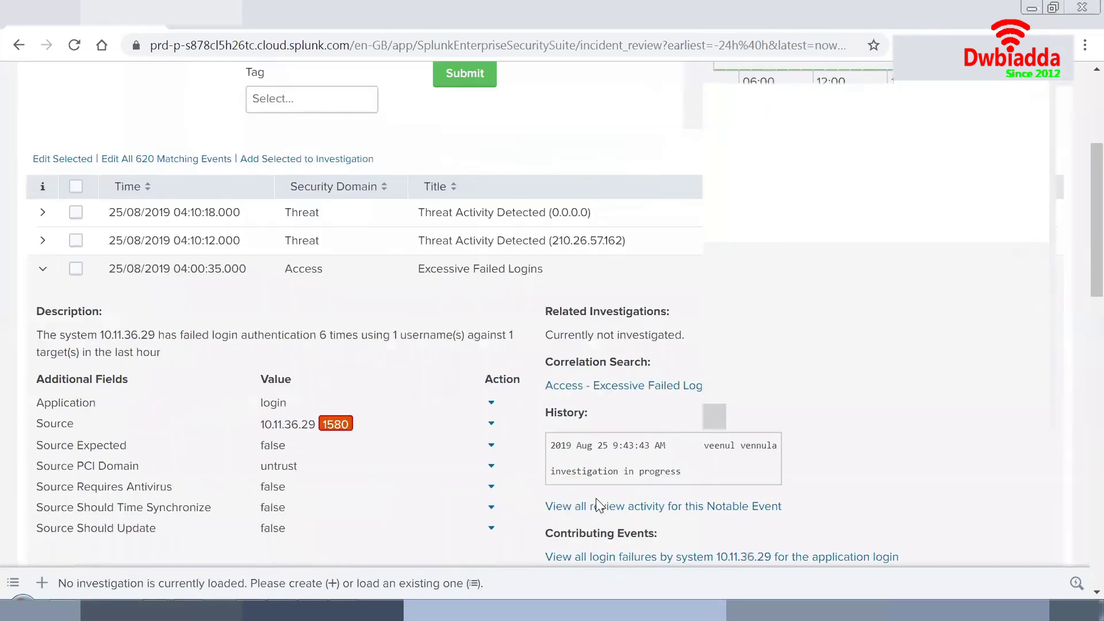
scroll(596, 498, down, 3)
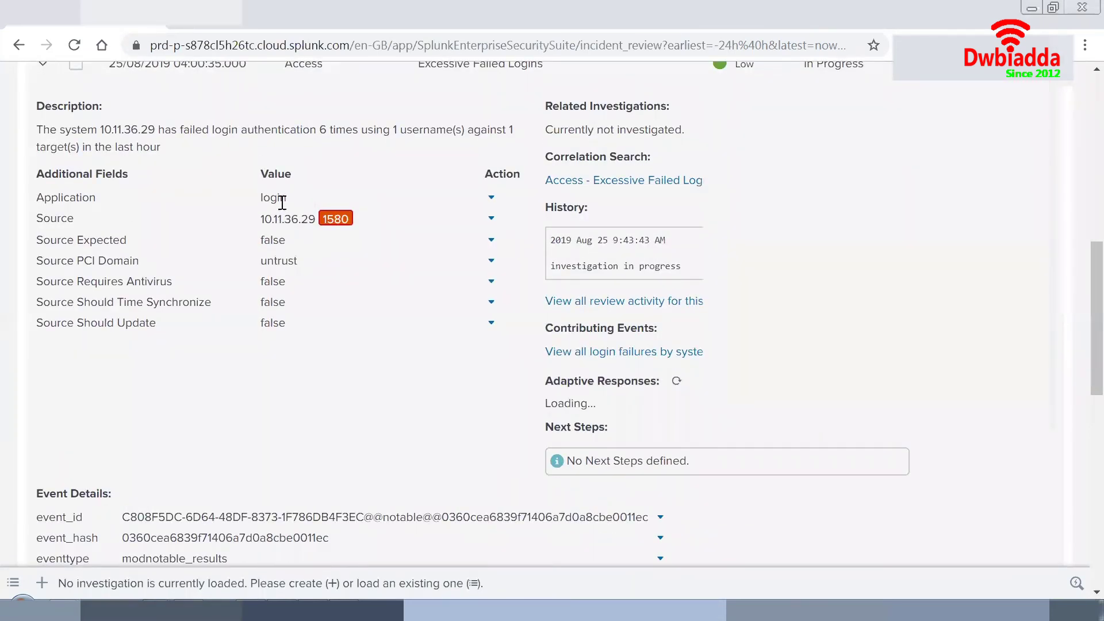
scroll(282, 201, up, 1)
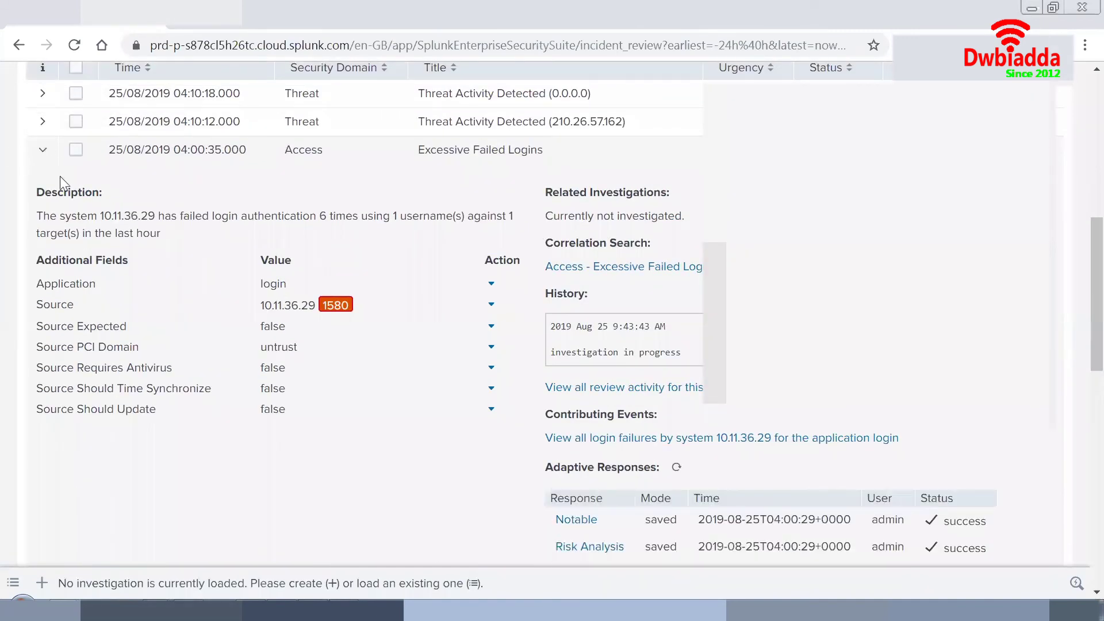
drag(163, 237, 38, 207)
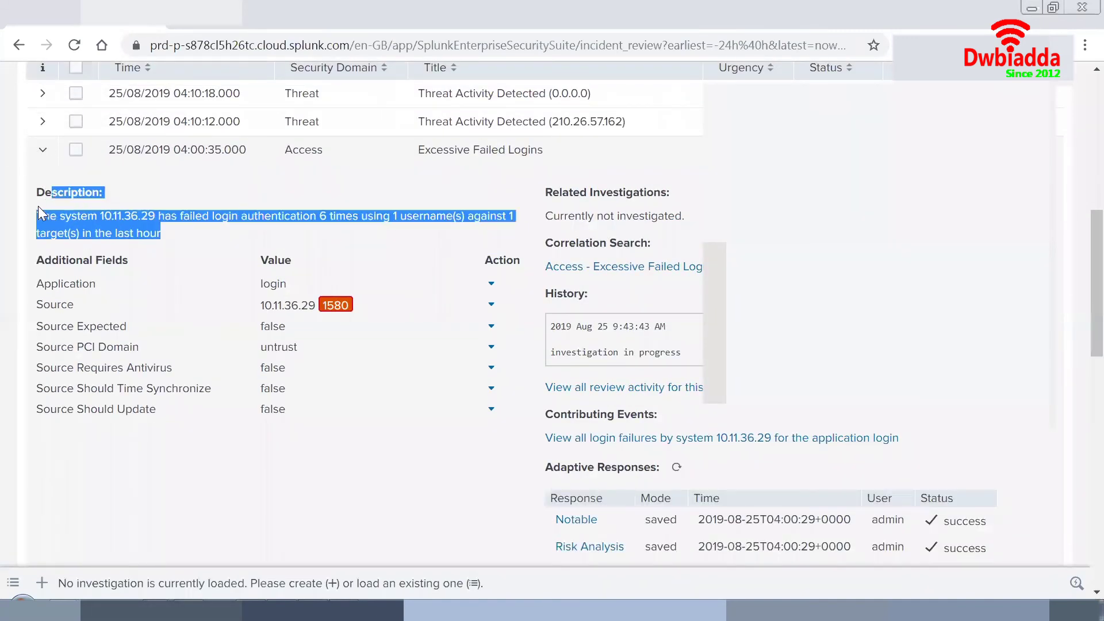
click(38, 206)
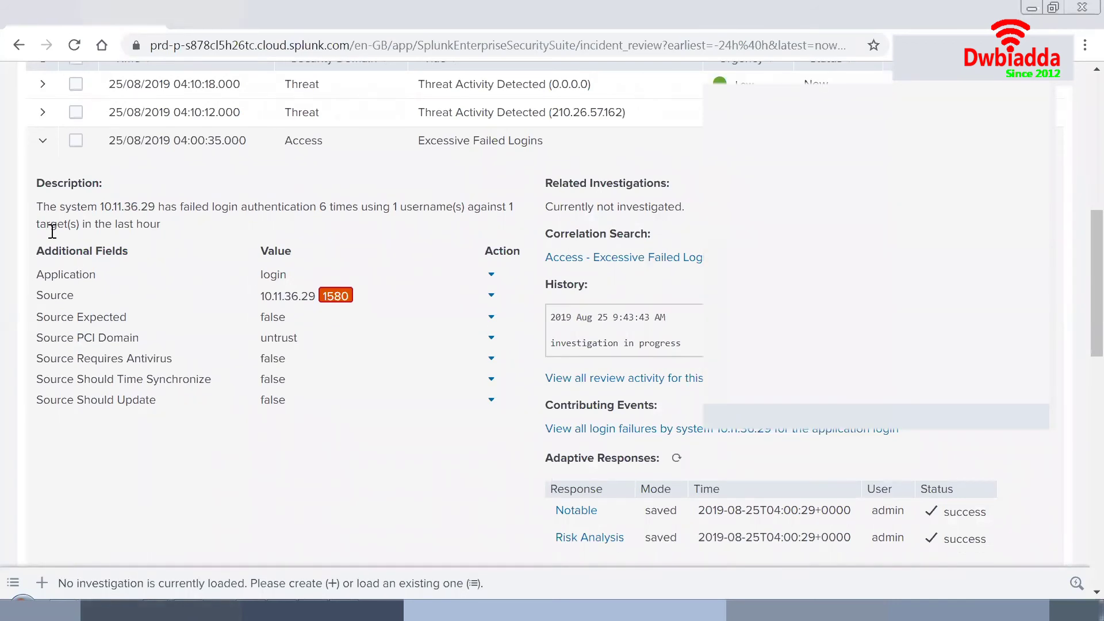
Step: Highlight the 'investigation in progress' note in the notable's History and review Event Details
scroll(35, 199, down, 1)
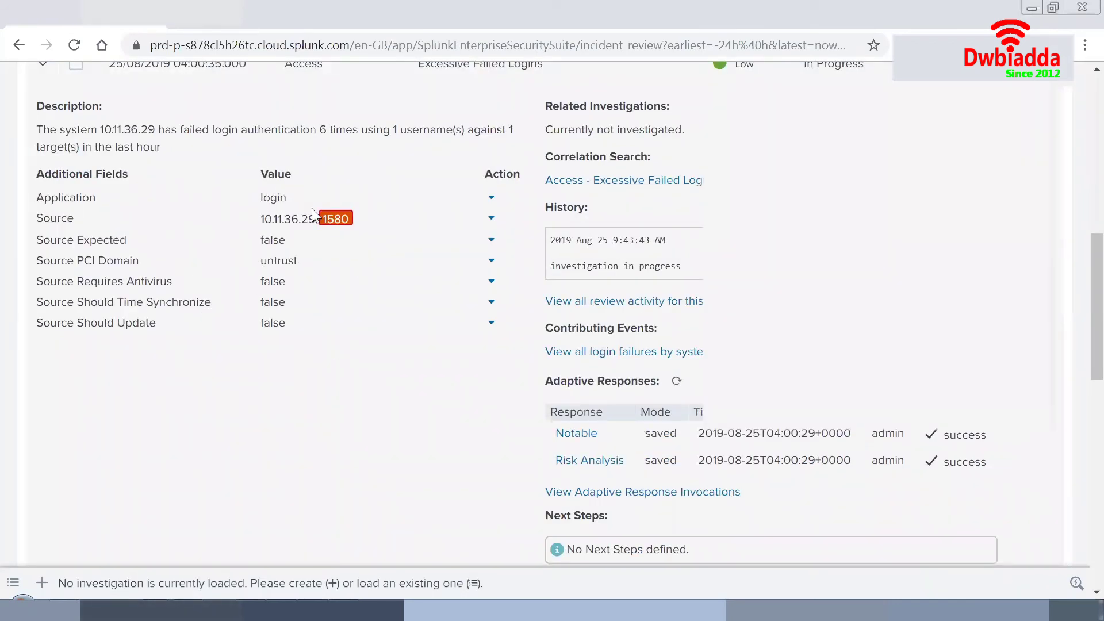
scroll(403, 290, up, 1)
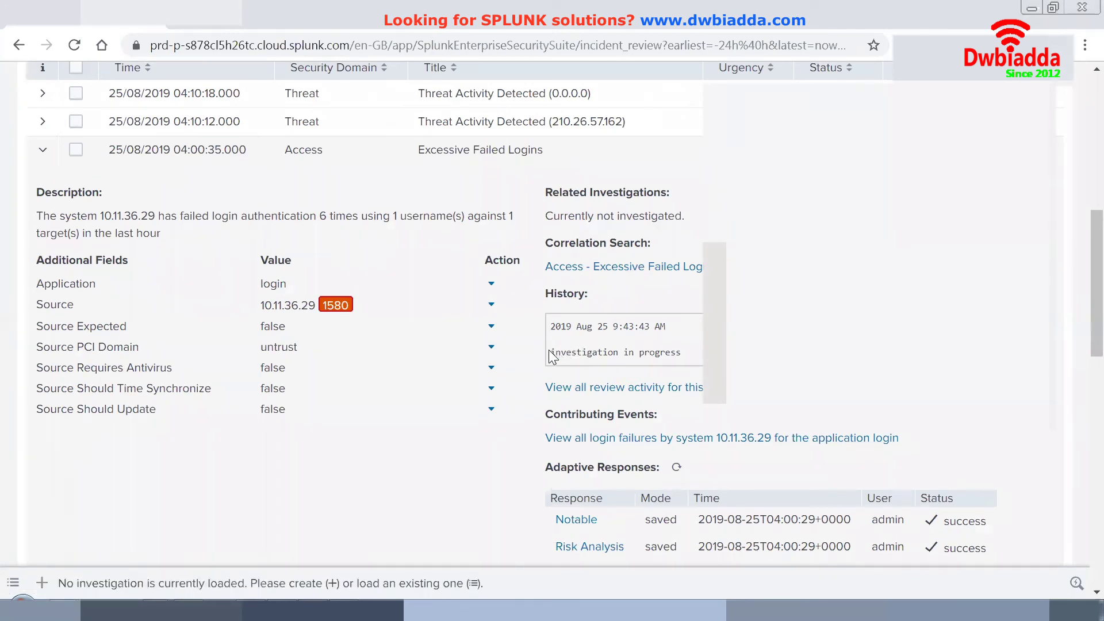
drag(549, 352, 678, 353)
click(678, 353)
scroll(500, 289, down, 5)
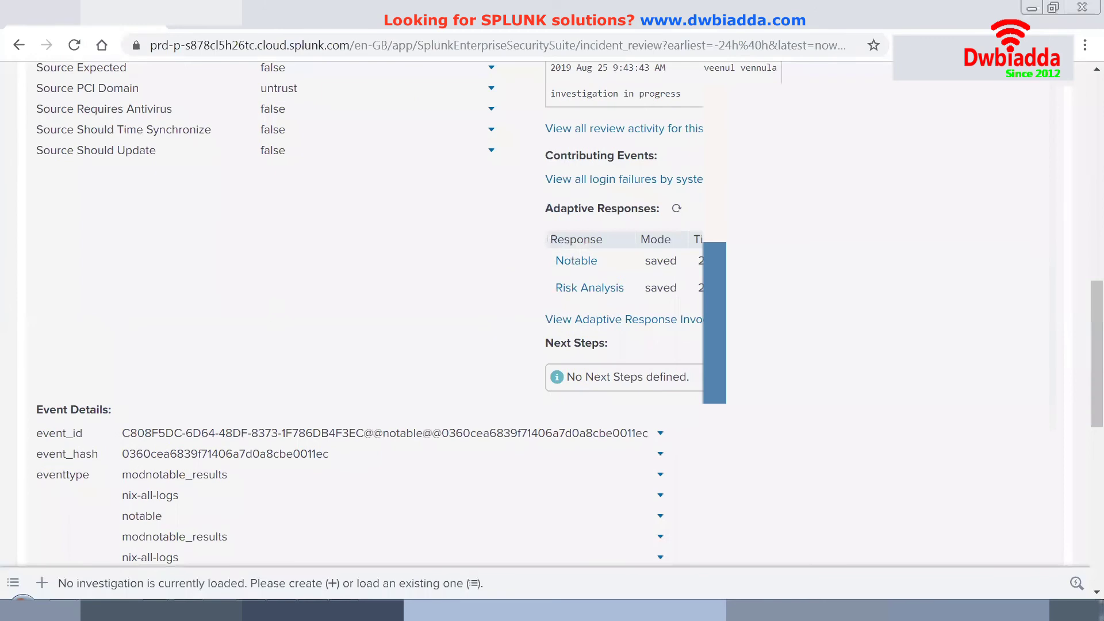
scroll(284, 380, down, 2)
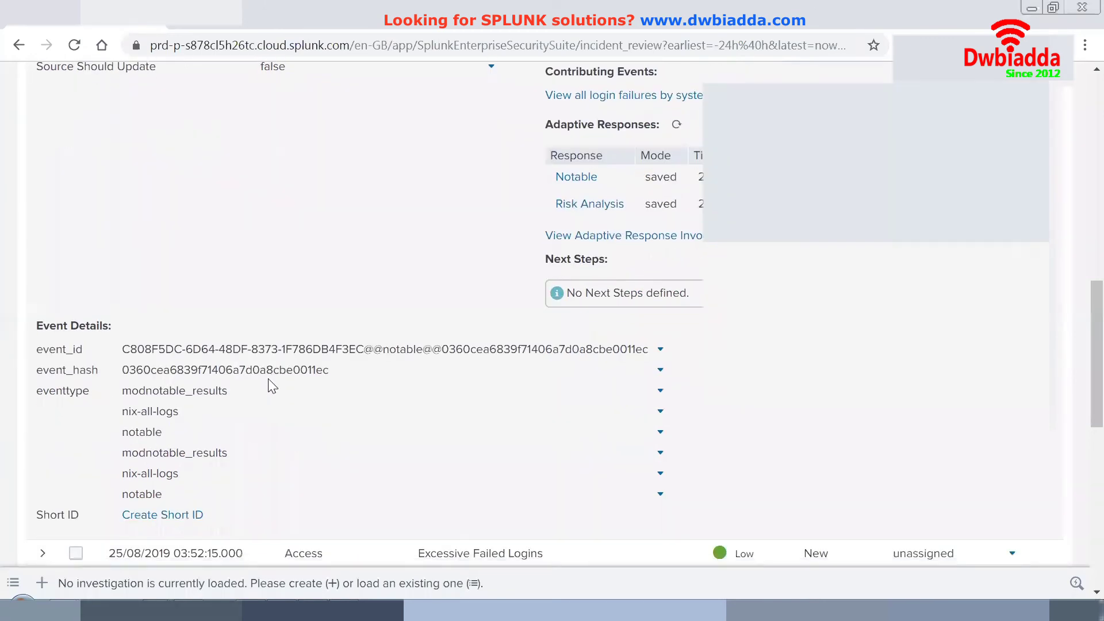
scroll(268, 378, up, 5)
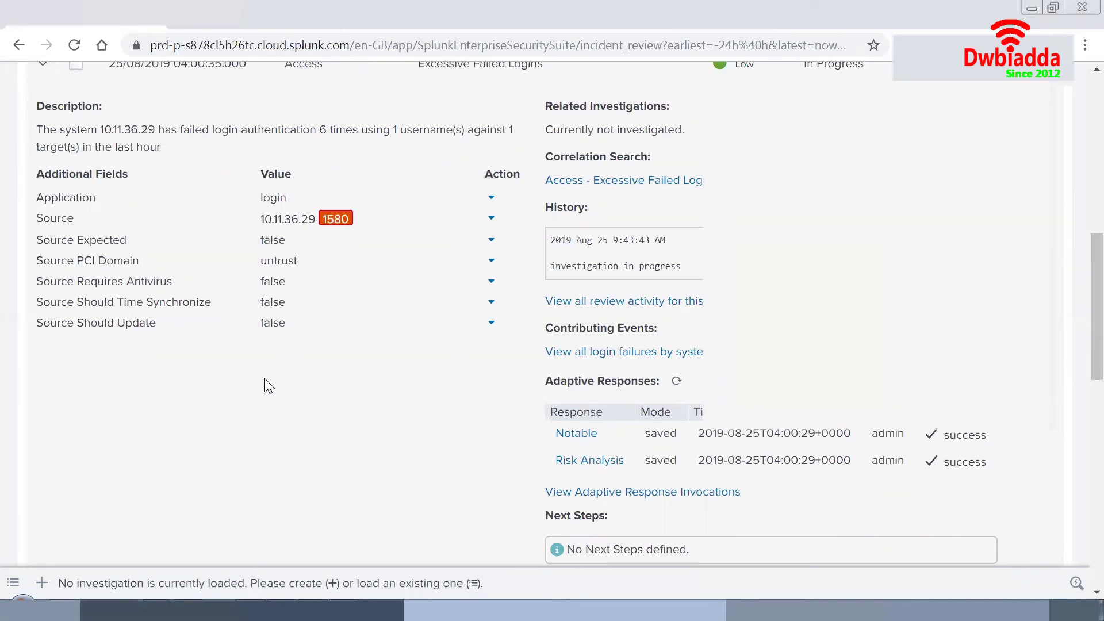
scroll(265, 378, up, 2)
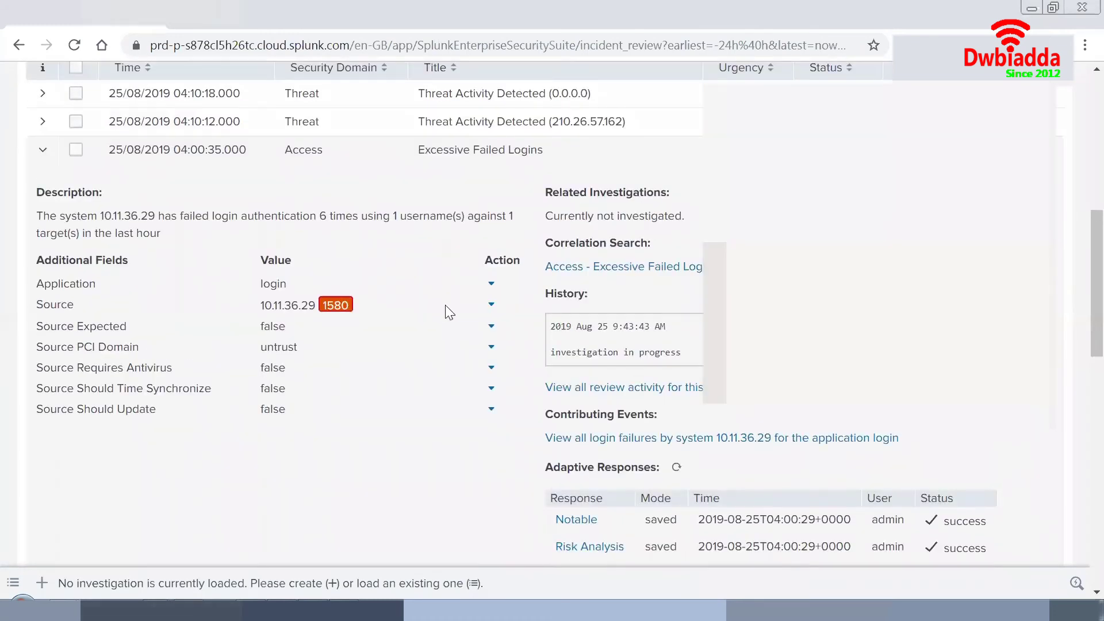
click(492, 305)
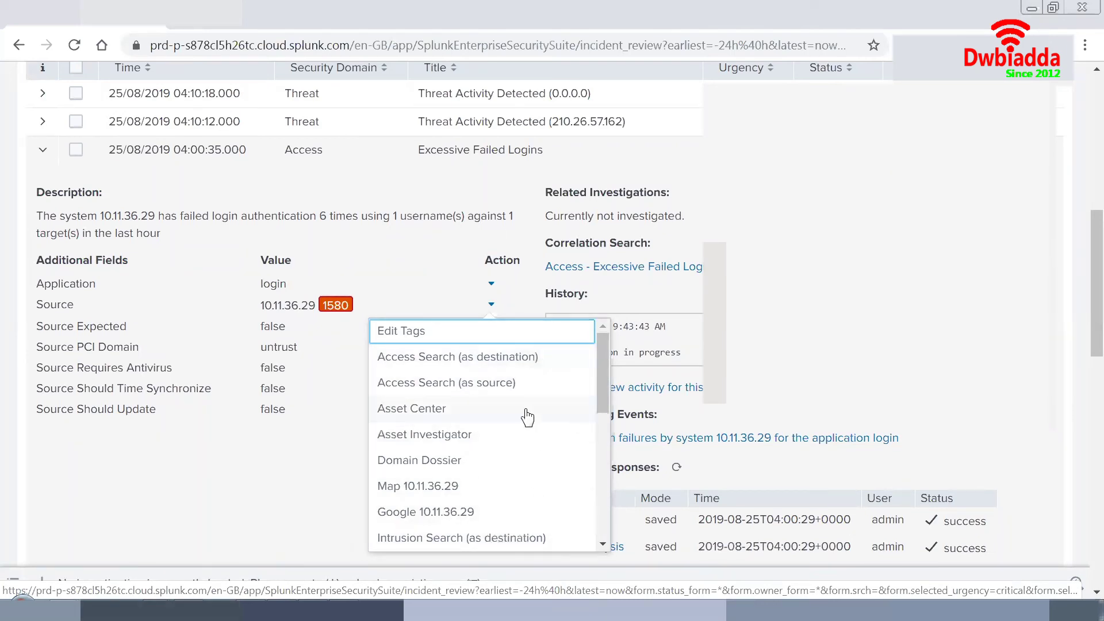
Step: Run a ping against the source host 10.11.36.29 from the Source actions
drag(602, 371, 607, 441)
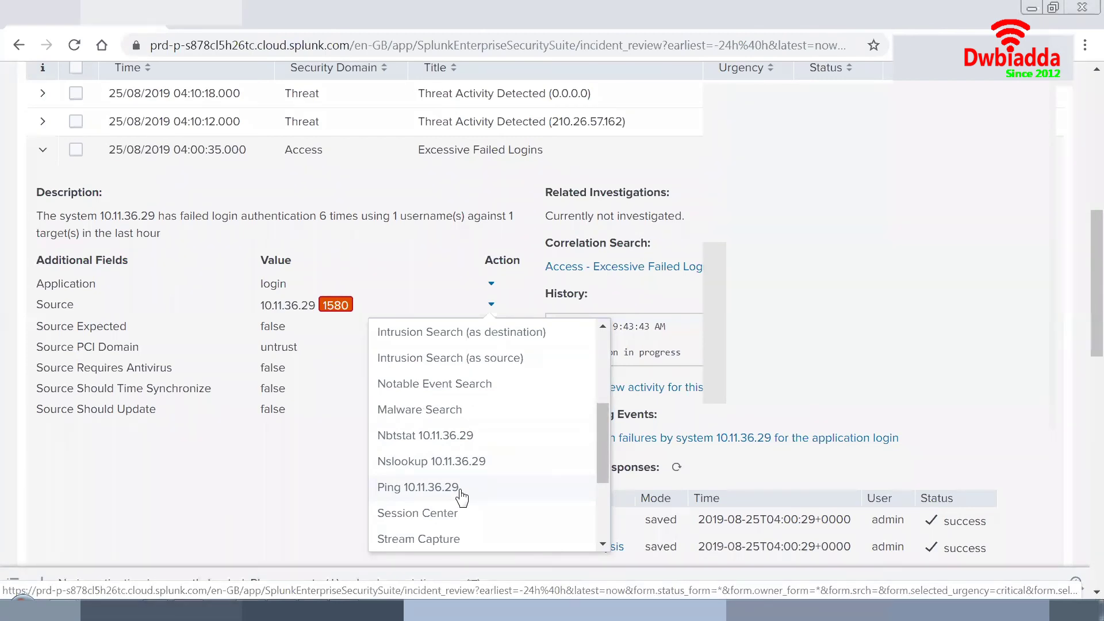
click(461, 492)
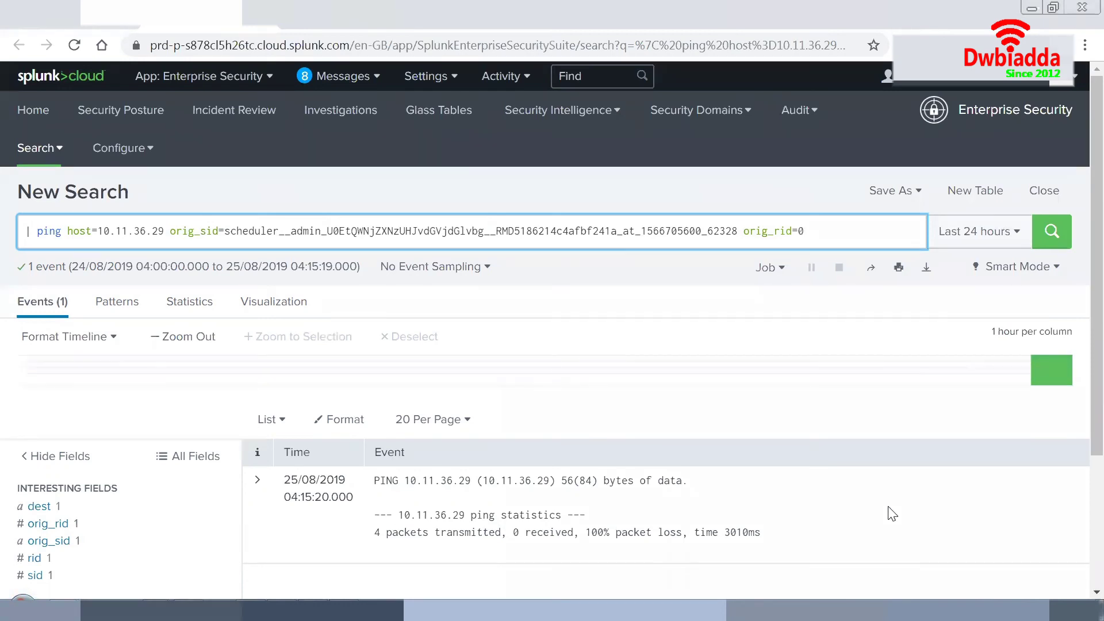
Step: Check the ping result showing 100% packet loss for 10.11.36.29
scroll(888, 512, down, 1)
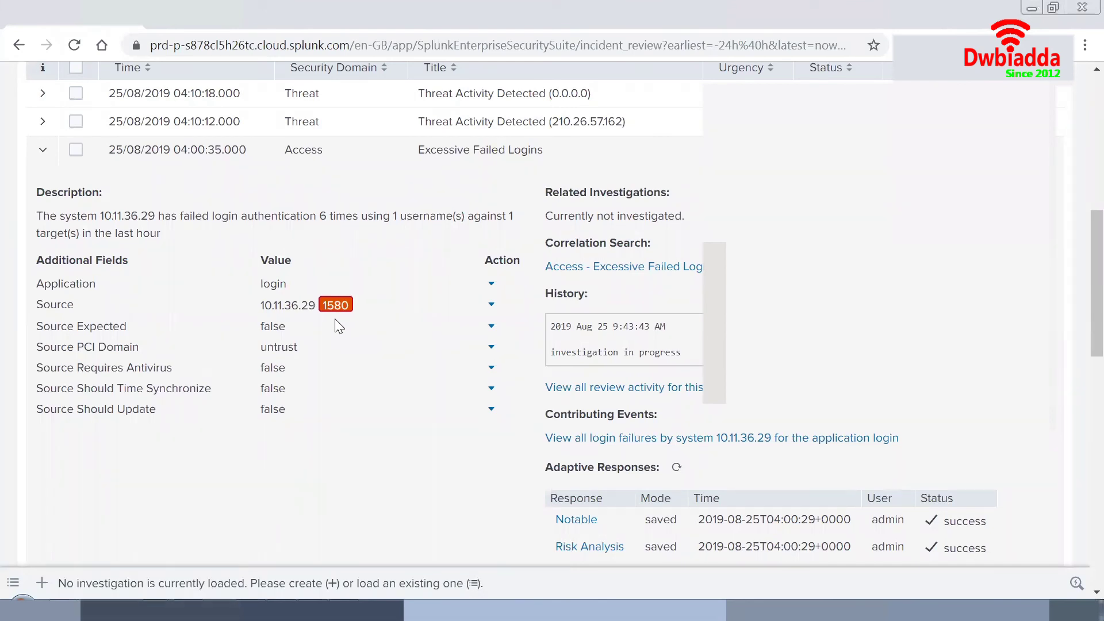
Step: Review the notable's details, including the Notable and Risk Analysis adaptive responses
click(492, 305)
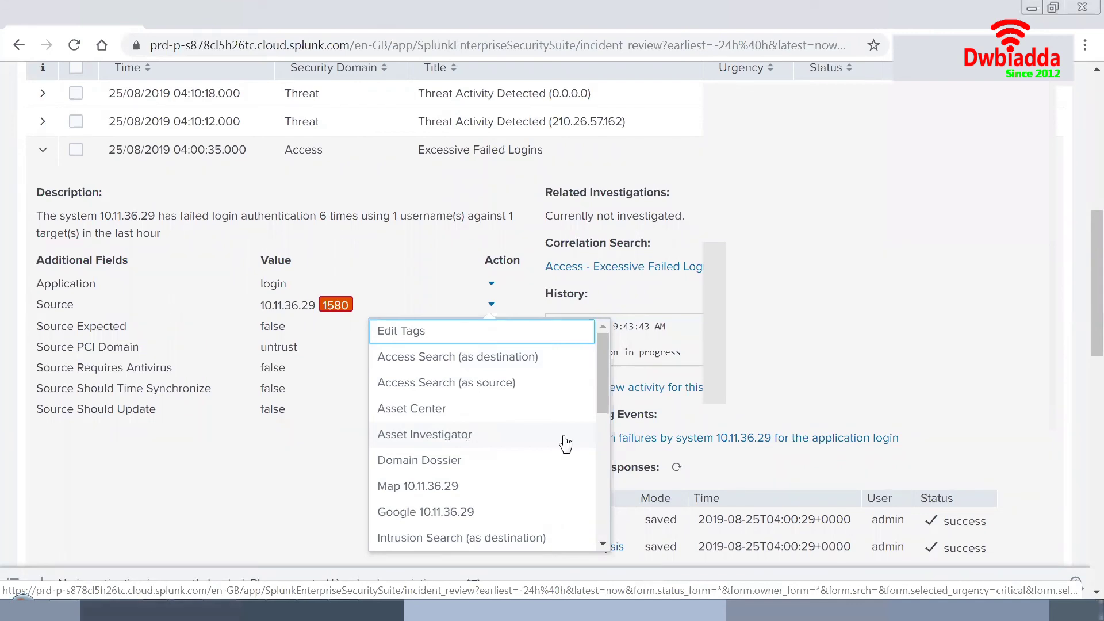
scroll(598, 446, down, 2)
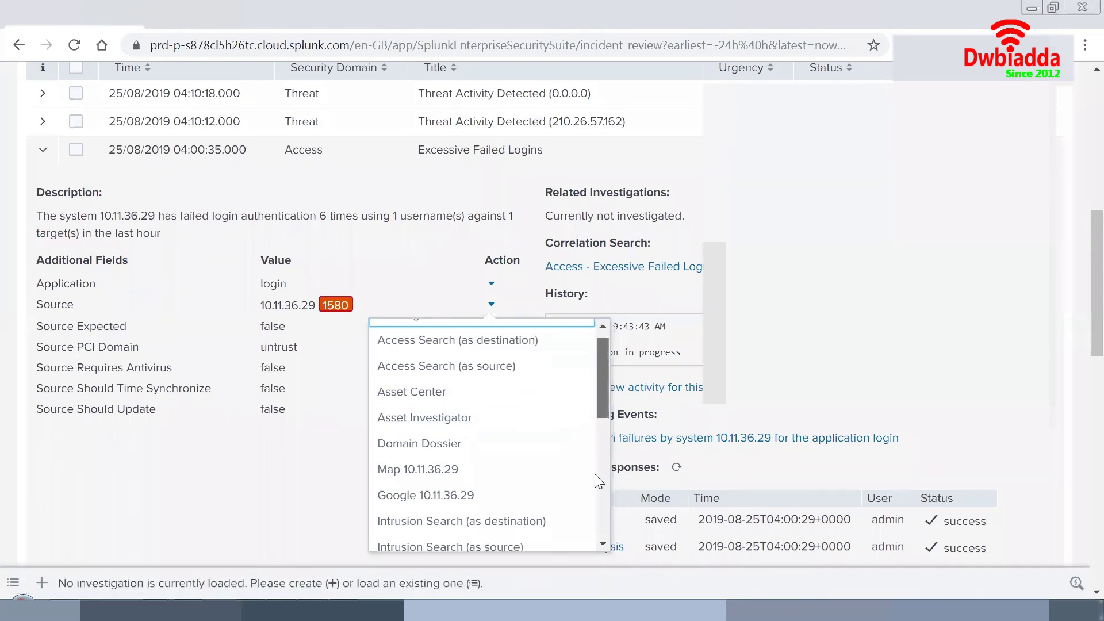
scroll(597, 509, down, 5)
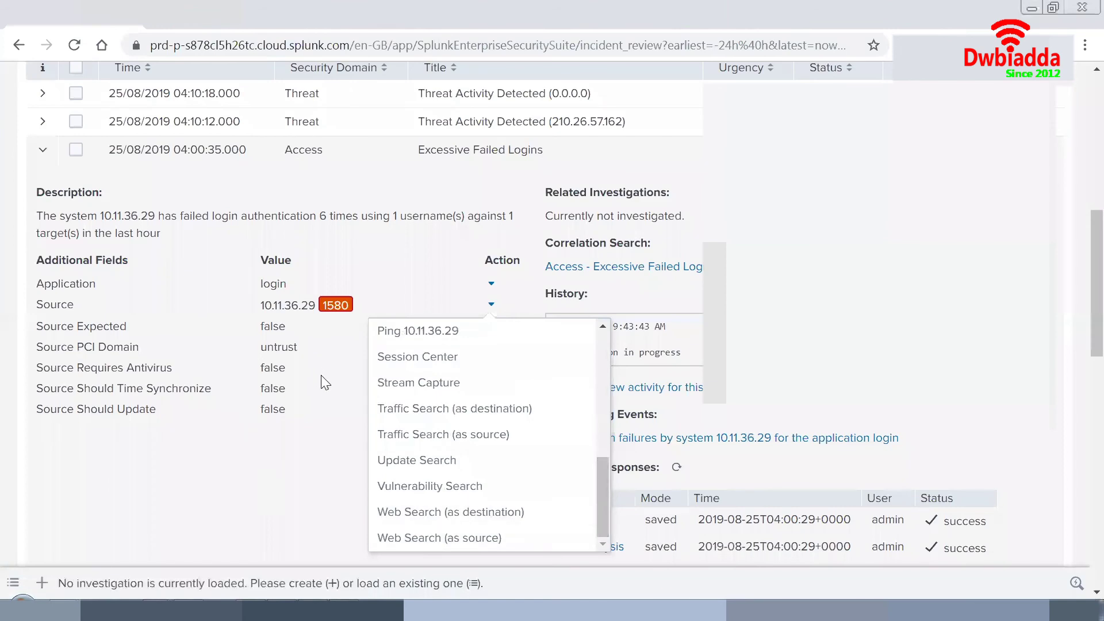
click(366, 338)
scroll(468, 315, up, 2)
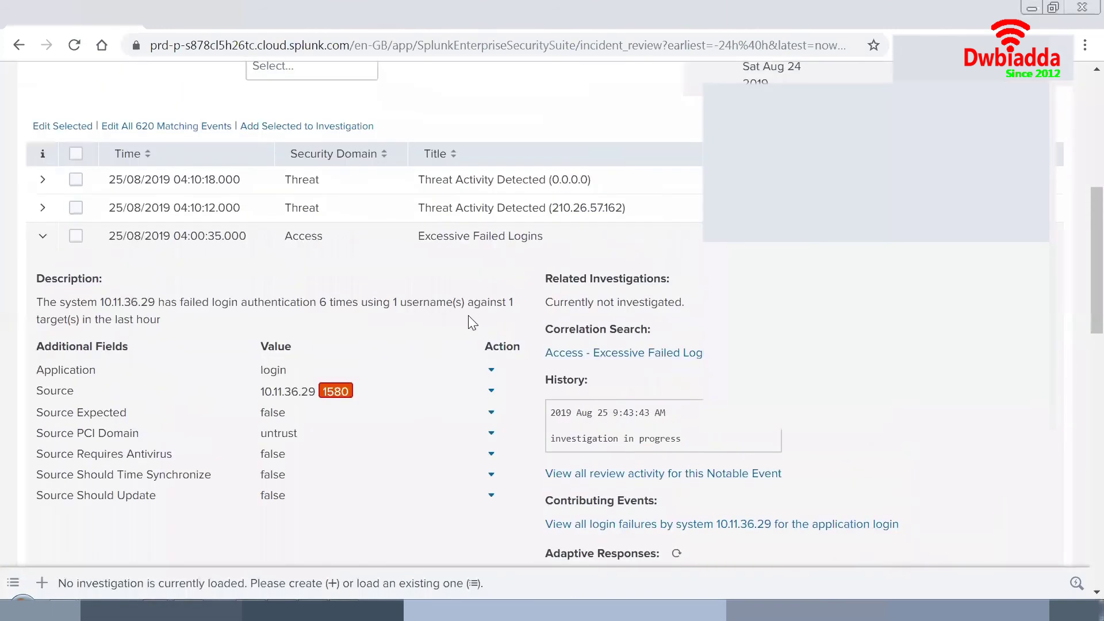
scroll(575, 241, down, 2)
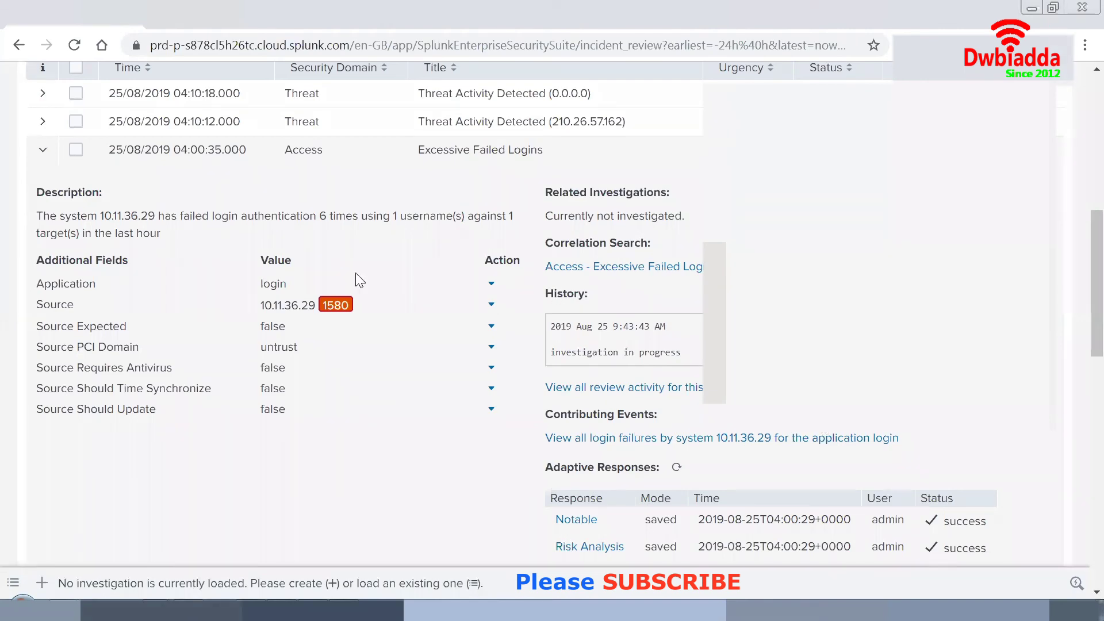
scroll(500, 276, down, 8)
scroll(500, 276, up, 6)
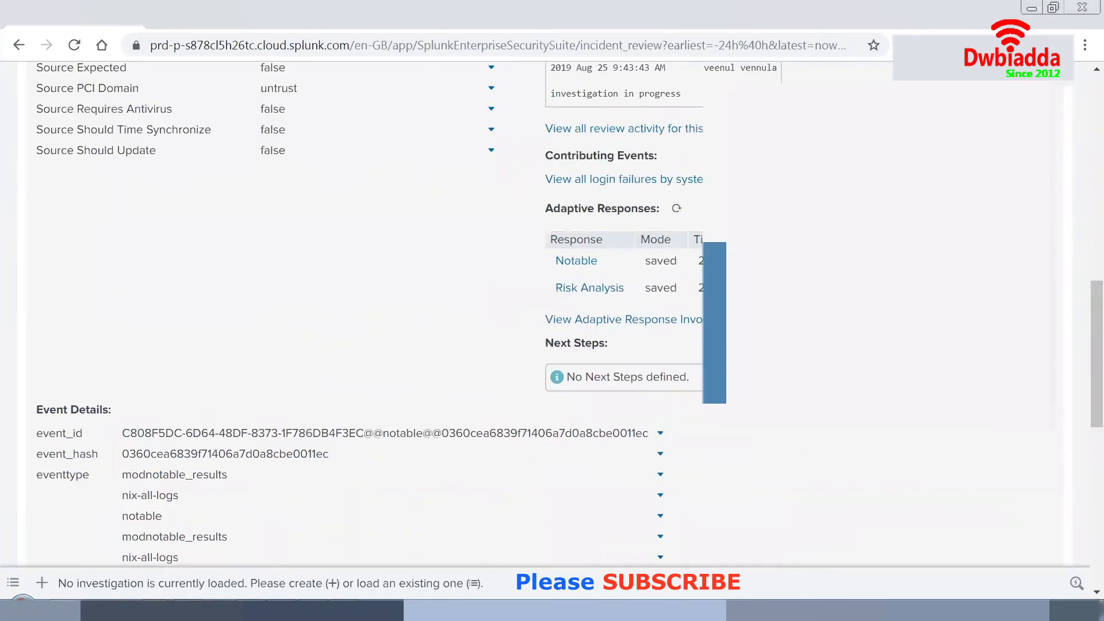
scroll(697, 276, up, 3)
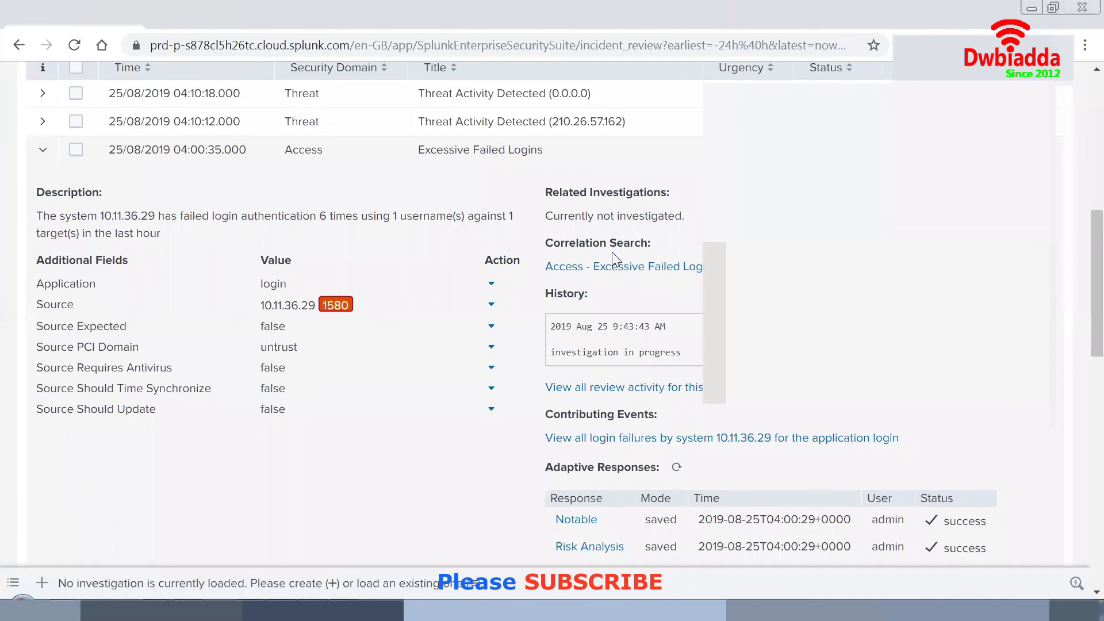
Step: Select the 04:00:35 Excessive Failed Logins notable and set its status to Resolved
click(43, 150)
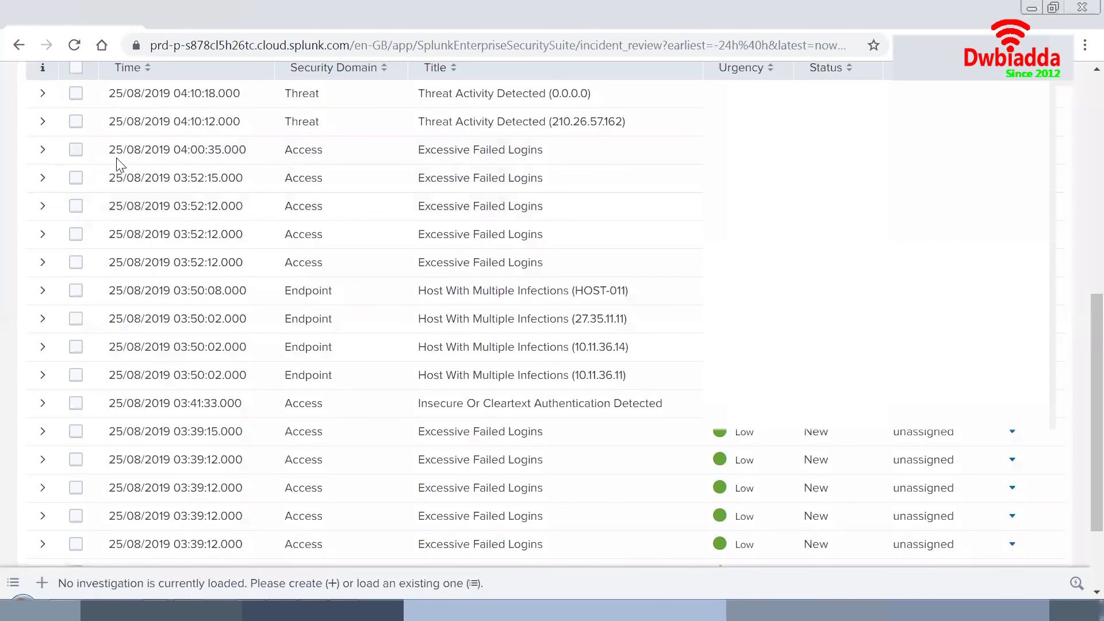
click(75, 149)
scroll(159, 177, up, 3)
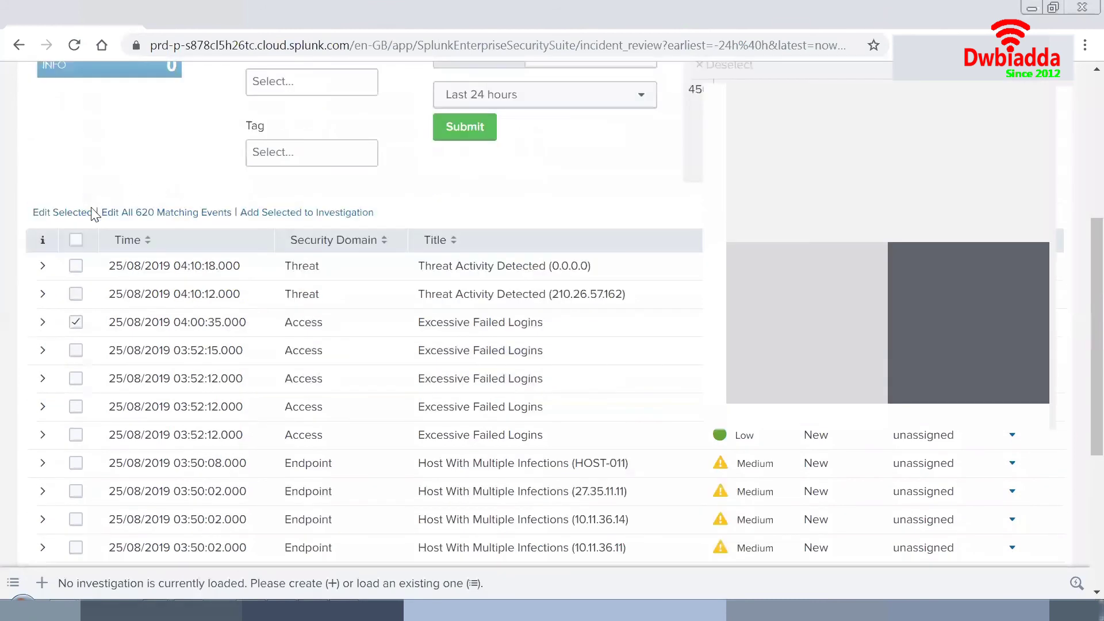
click(80, 213)
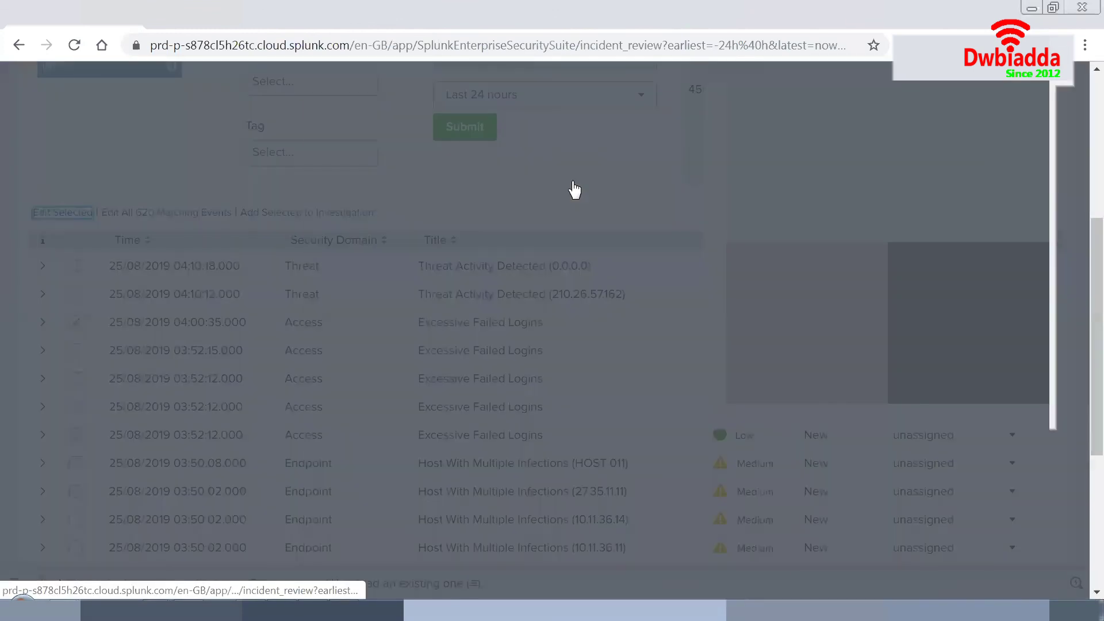
click(575, 192)
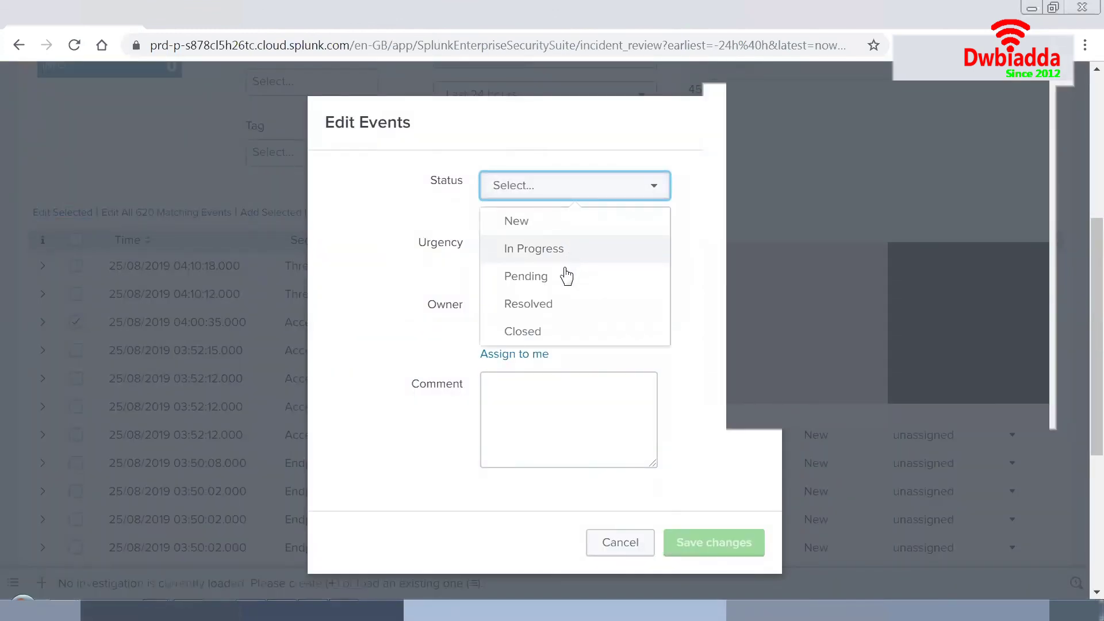
click(558, 305)
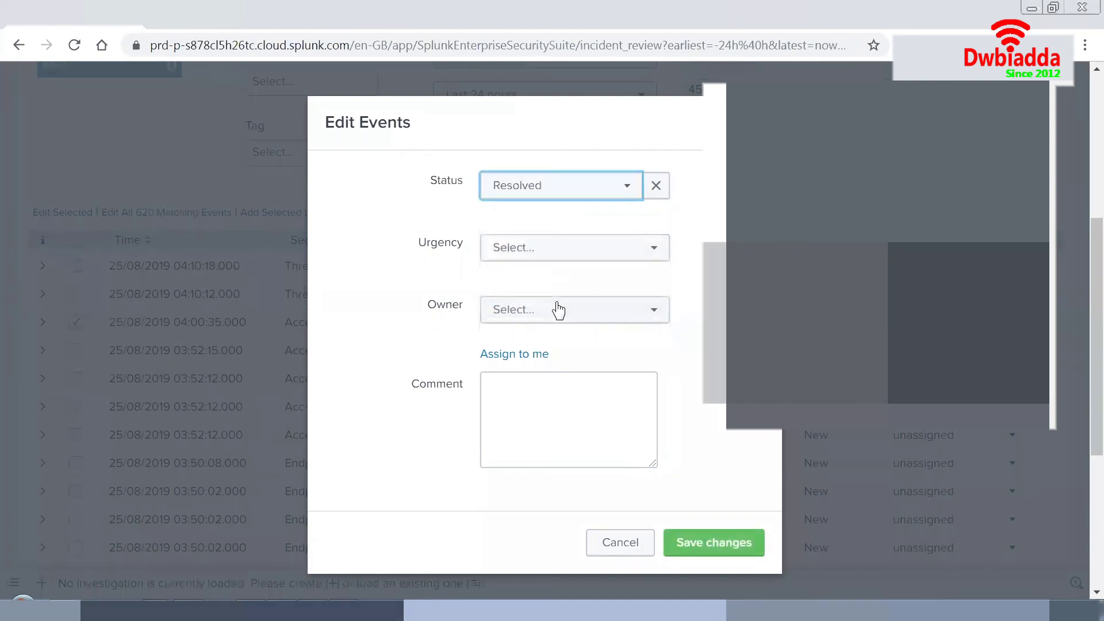
Step: Comment 'False positive', explaining the laptop user's saved Chrome passwords and a Chrome reset
click(562, 383)
text(Fa)
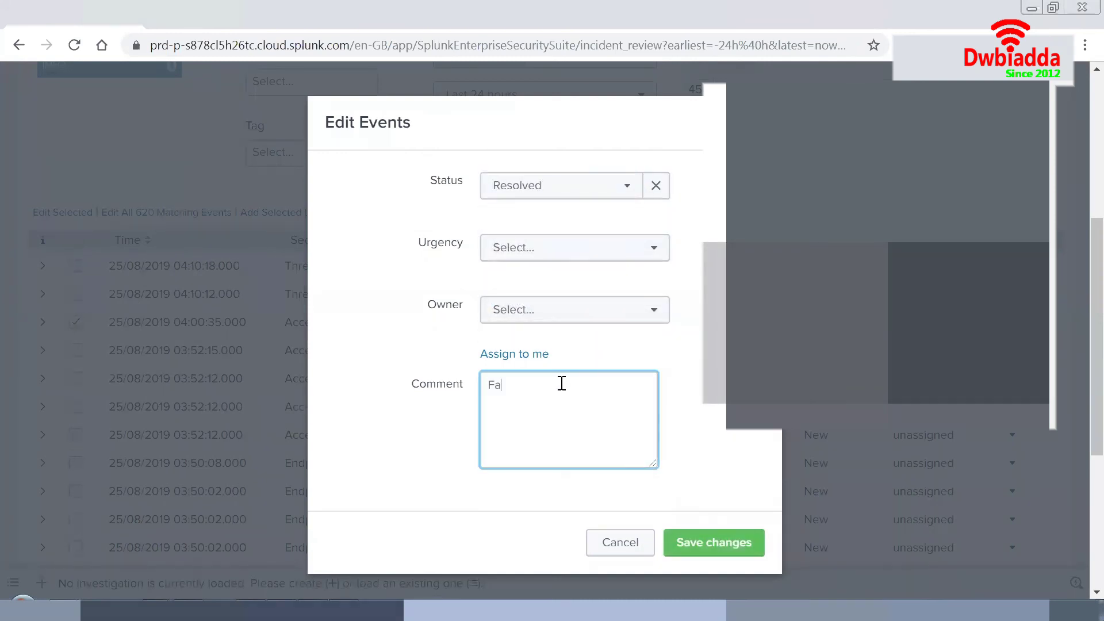
text(lse positive)
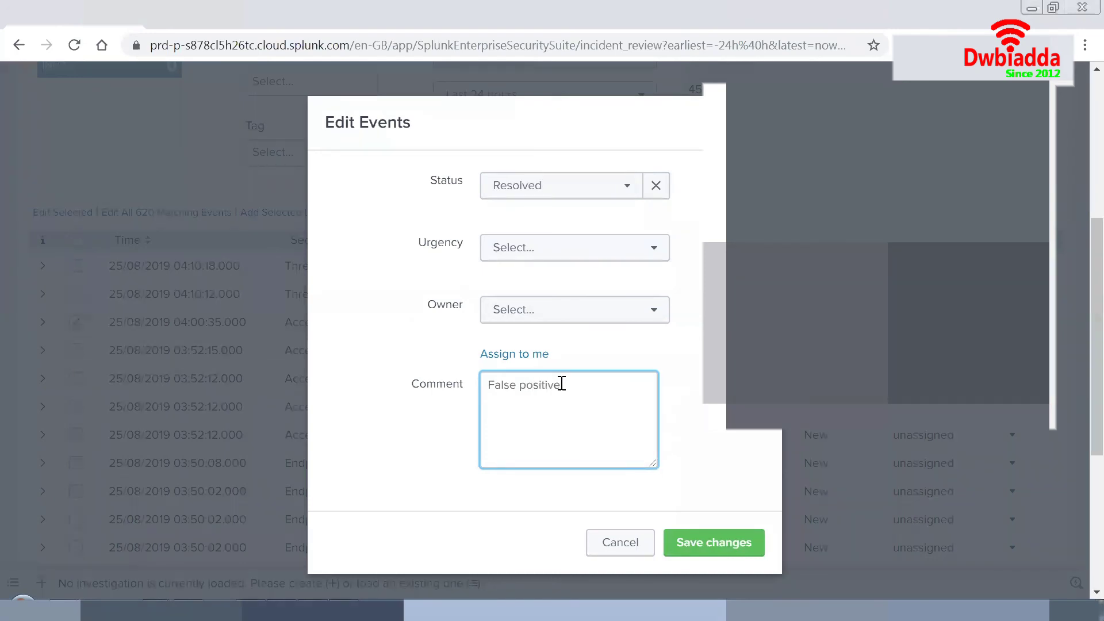
key(Return)
key(Return)
text(so)
key(BackSpace)
key(BackSpace)
key(BackSpace)
key(BackSpace)
key(Return)
key(Return)
text(this is a lop)
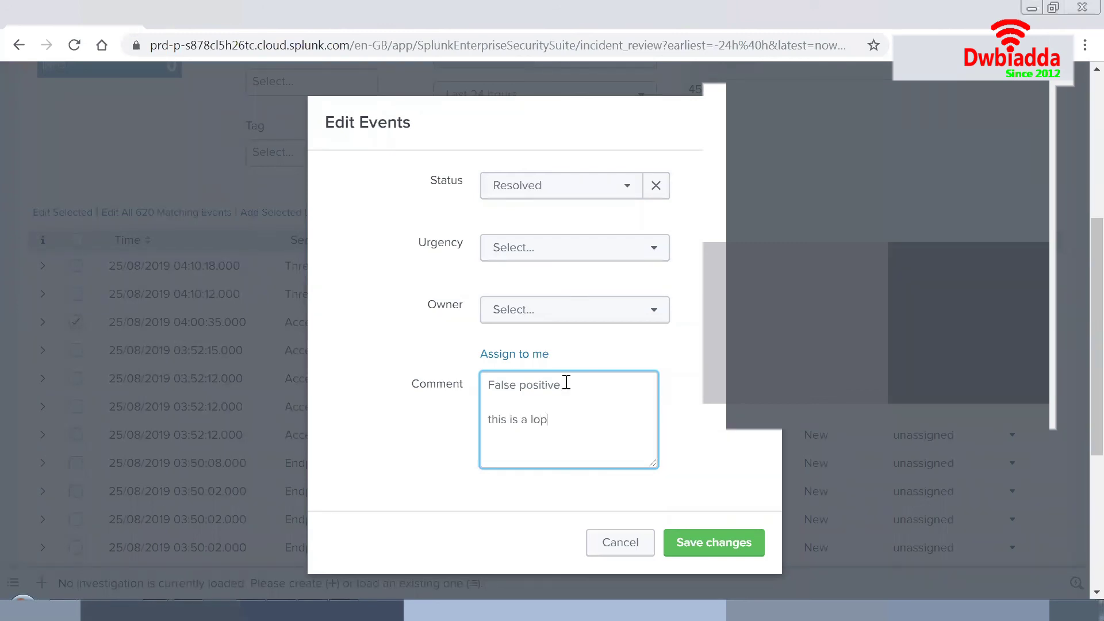
text(top, we contacted he recent)
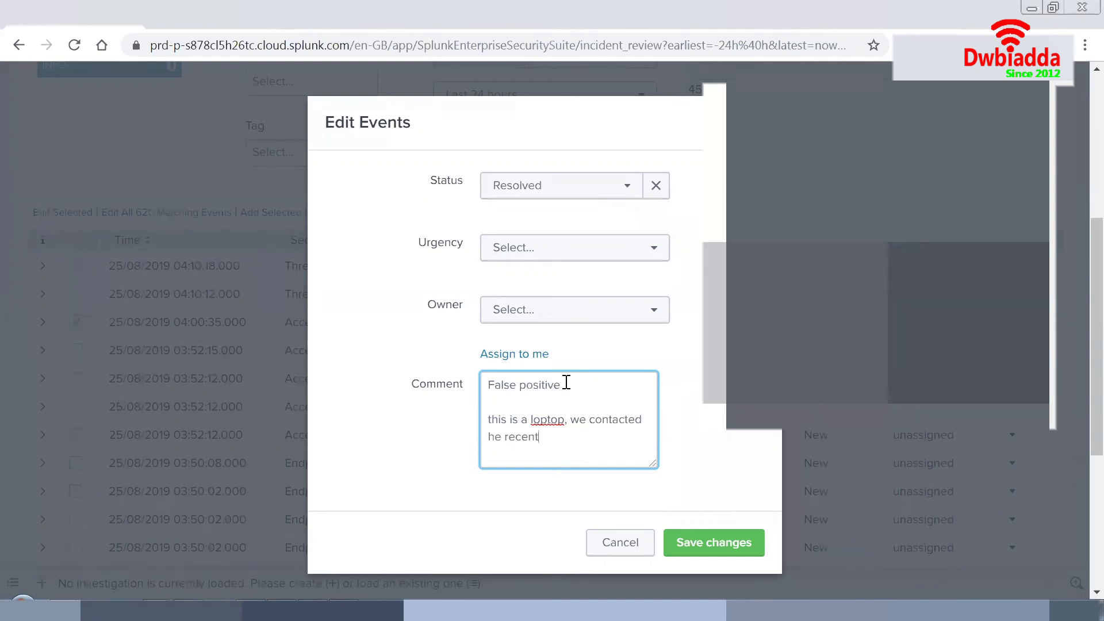
text(ly, ask)
key(BackSpace)
key(BackSpace)
key(BackSpace)
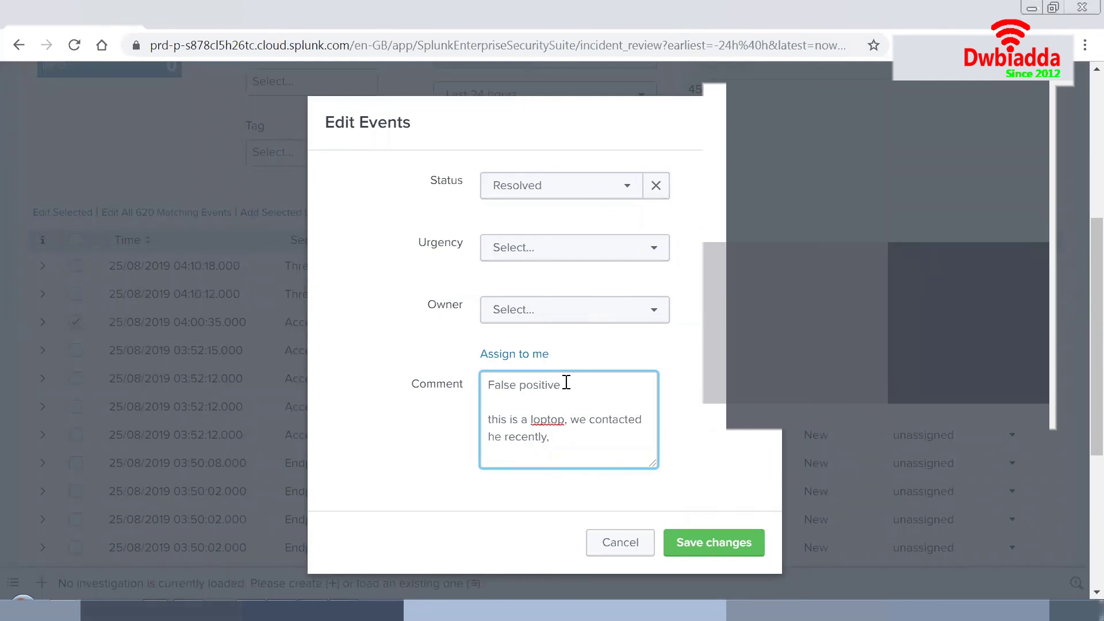
text(chrome he has saved ps)
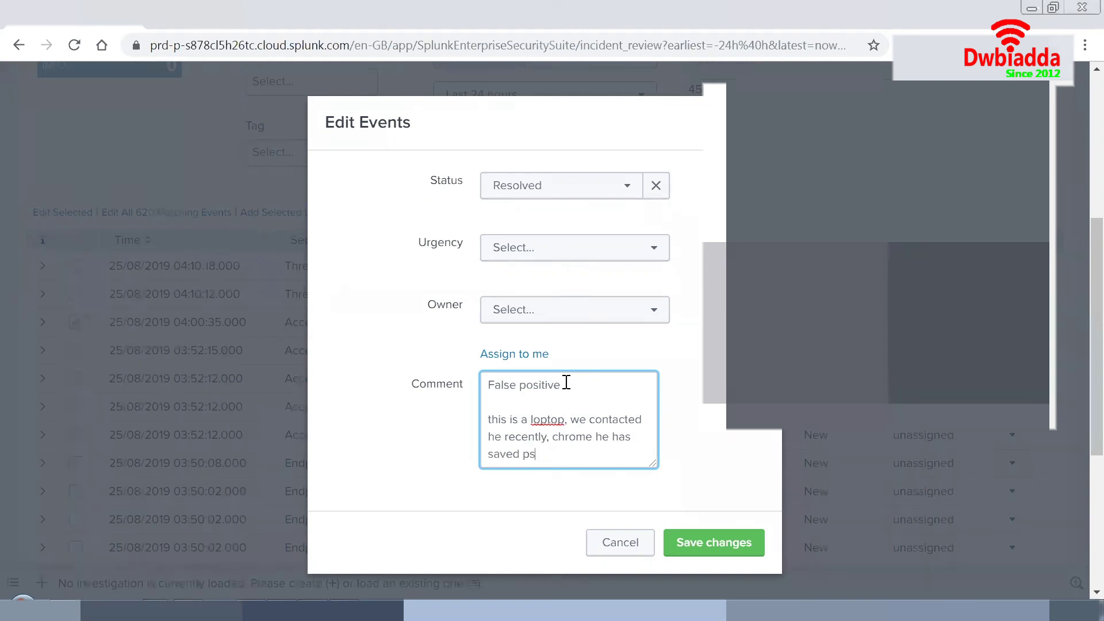
key(BackSpace)
text(asswords, reset chrome)
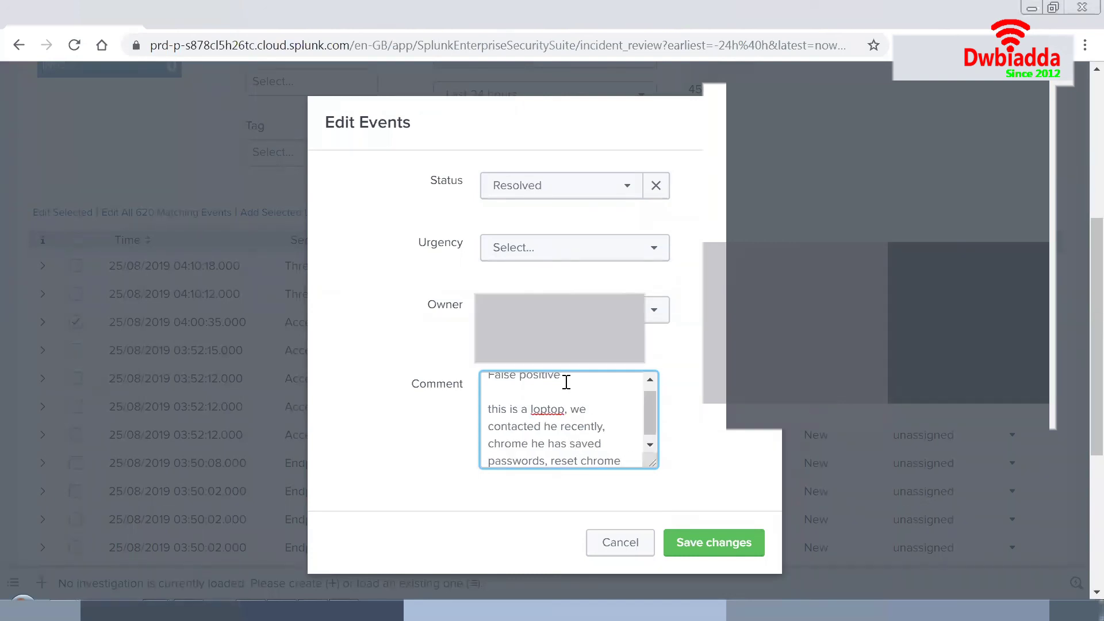
Step: Assign the notable an owner, leave urgency unchanged, and save the changes
click(655, 313)
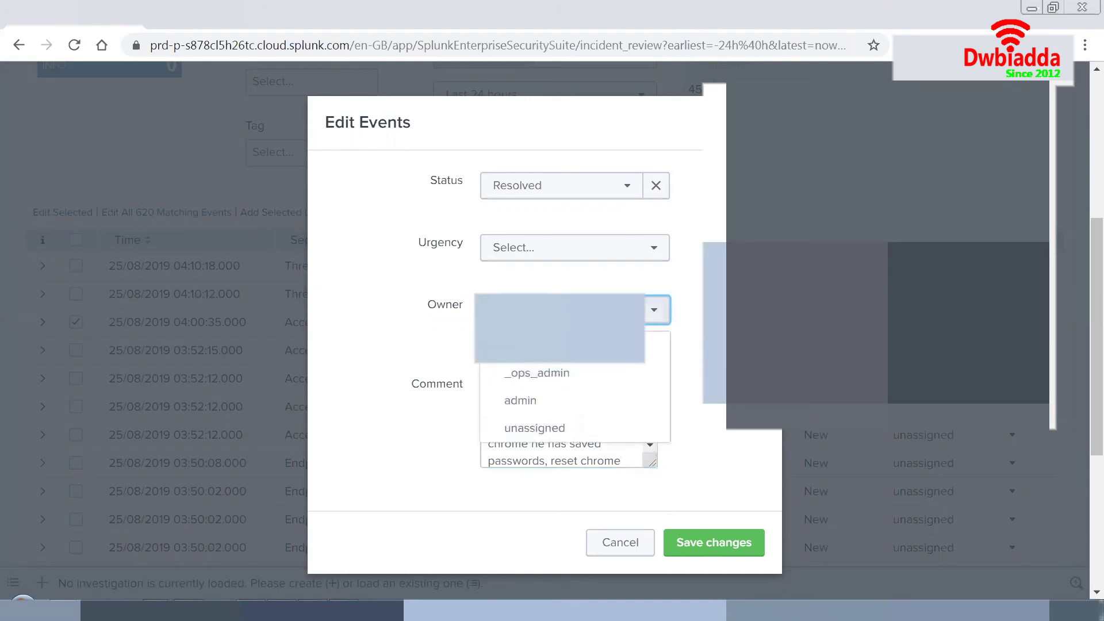
click(520, 400)
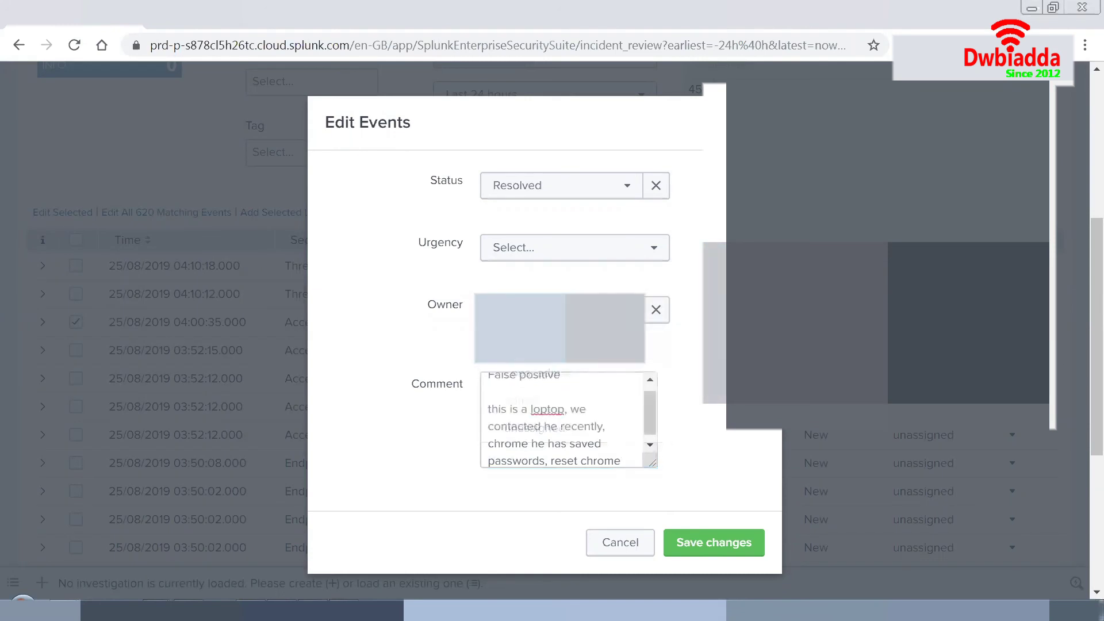
click(517, 256)
click(518, 257)
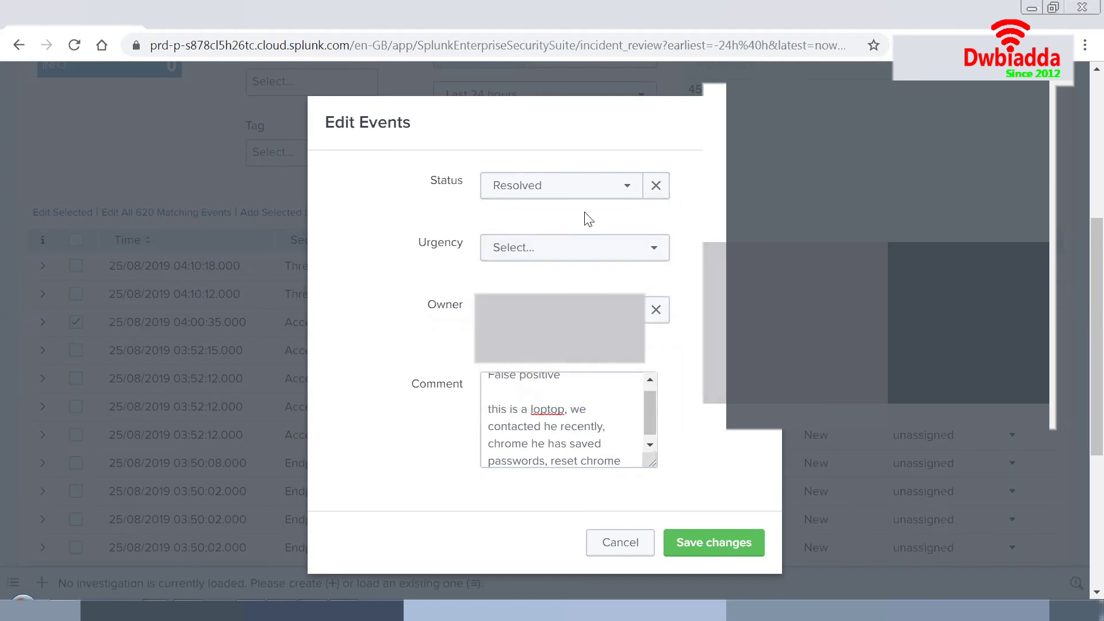
scroll(525, 417, up, 1)
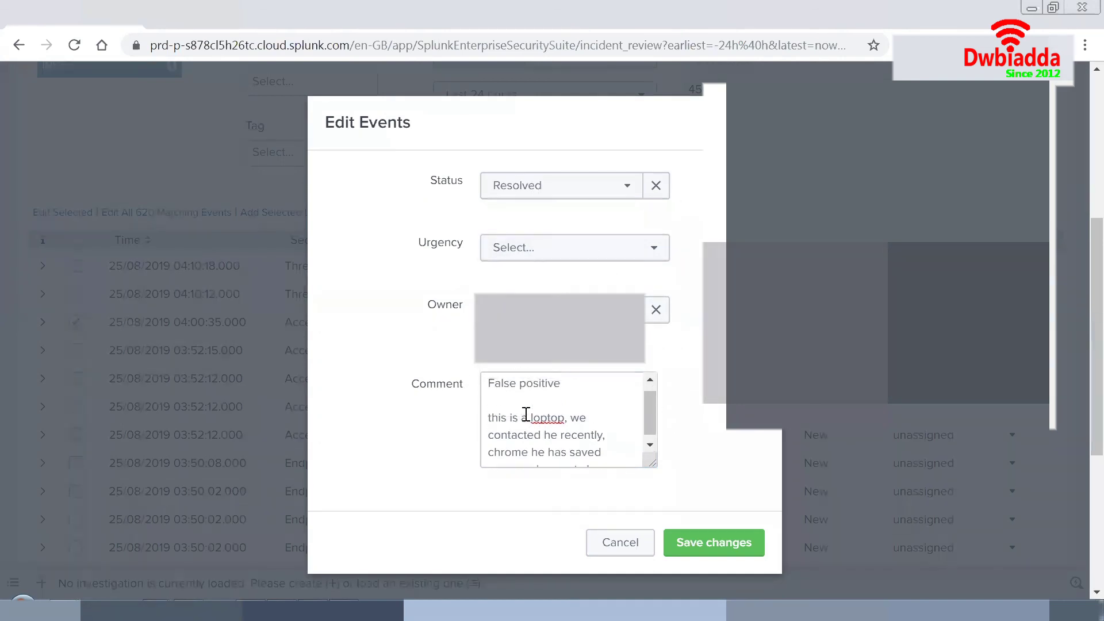
scroll(523, 415, down, 2)
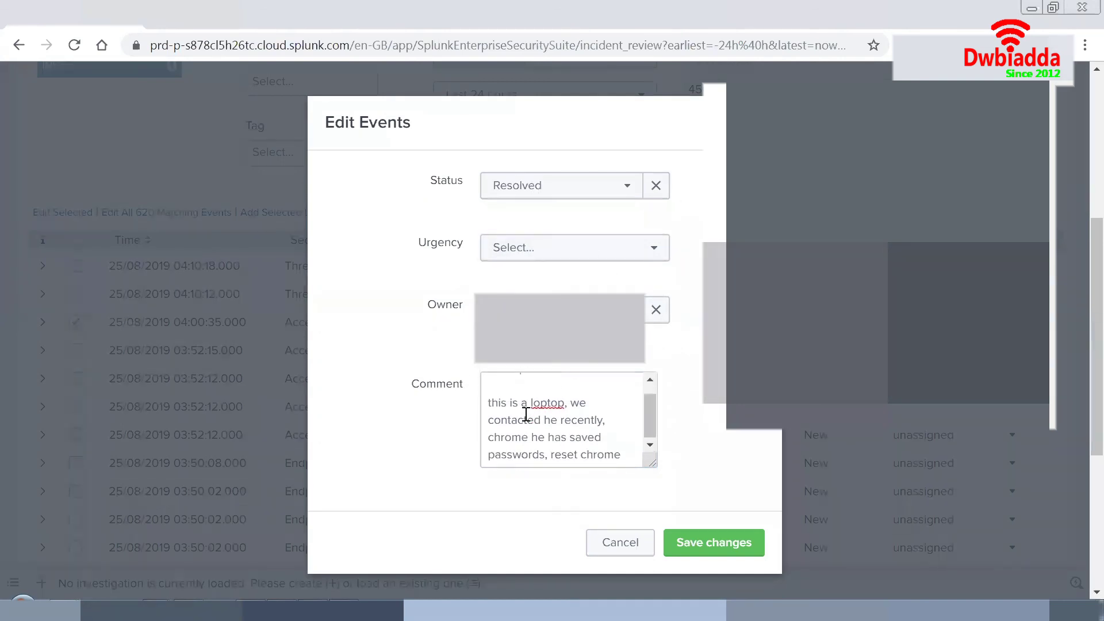
click(729, 543)
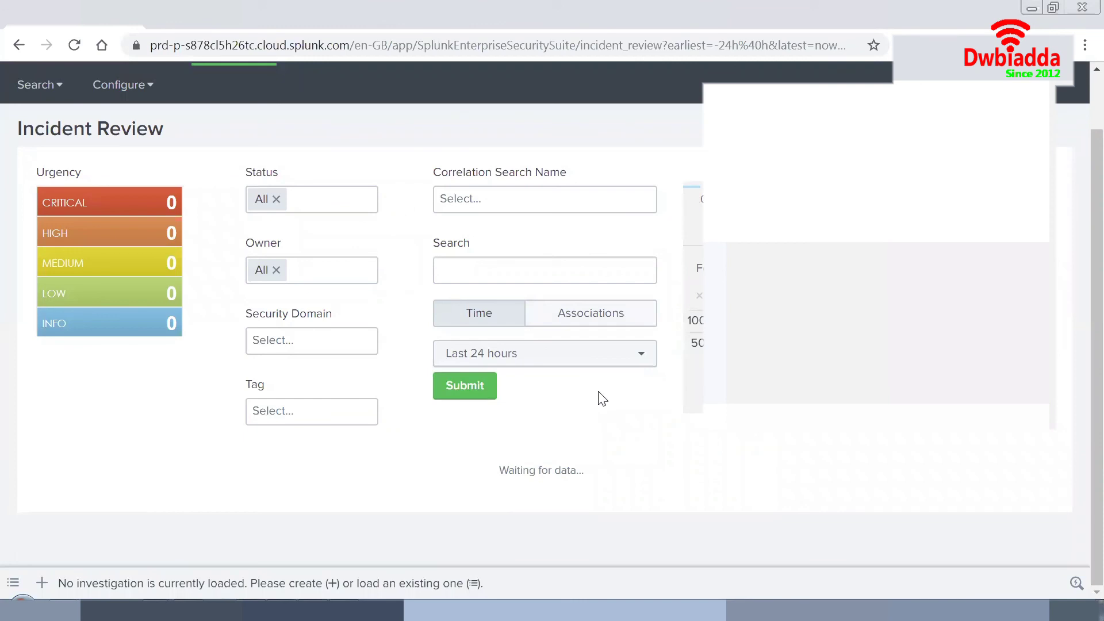
Step: Scroll through the reloaded Incident Review list of 620 notables (351 medium, 269 low) back to the top
scroll(598, 392, down, 5)
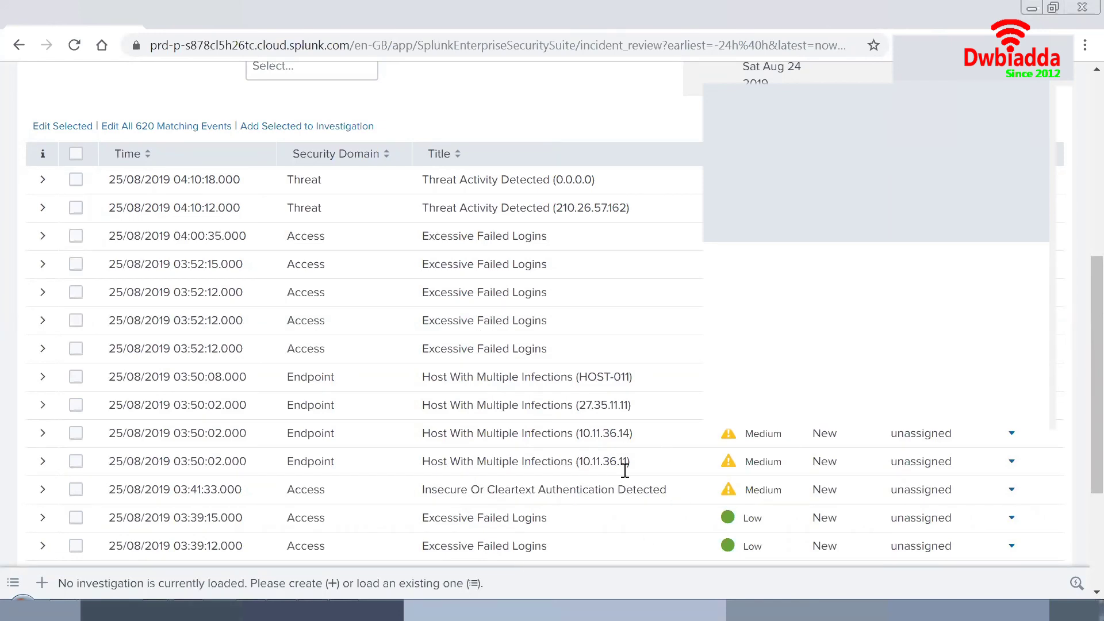
scroll(275, 412, up, 7)
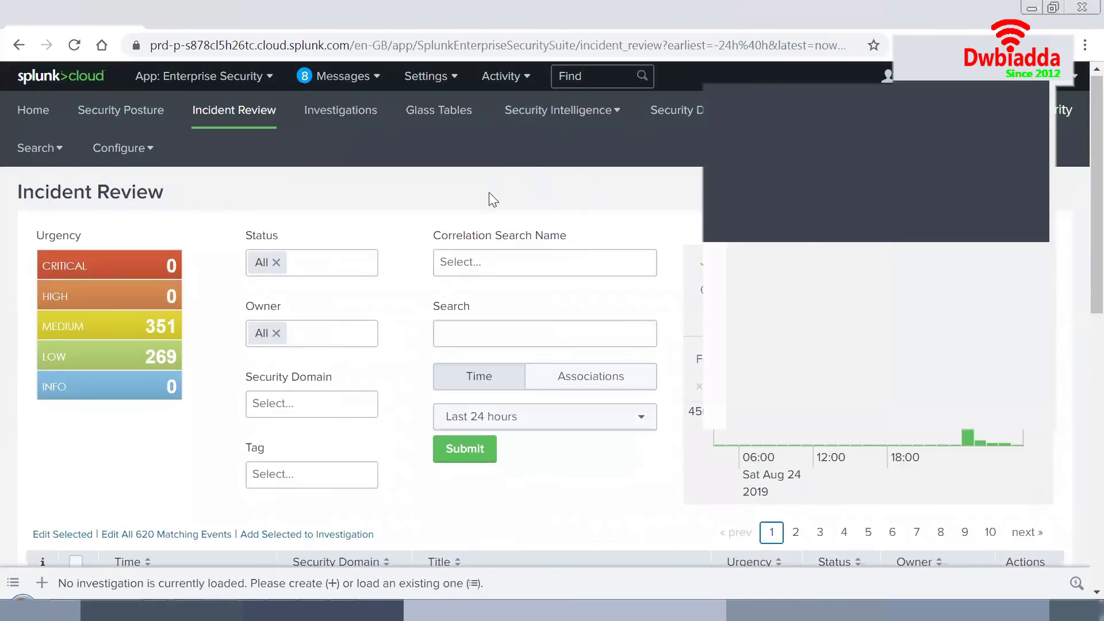